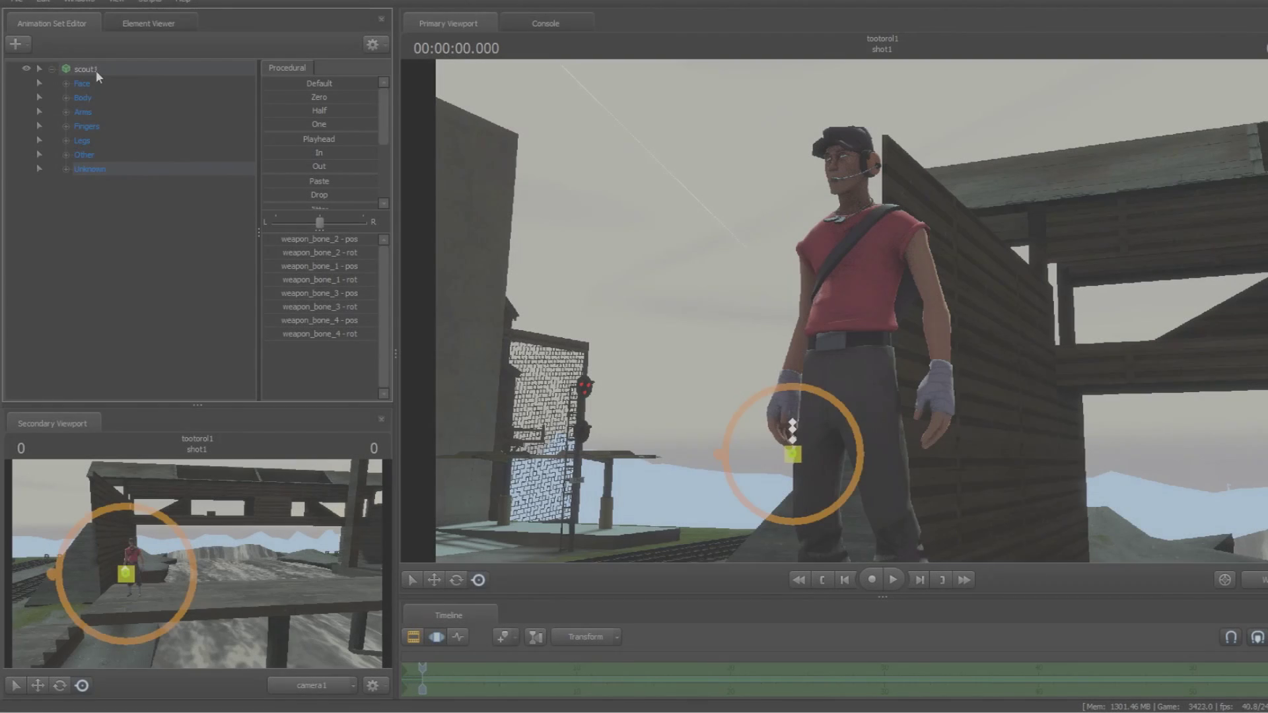
Start a sequence import for the scout1 animation set and preview the ReloadStand_SECONDARY sequence.
click(97, 70)
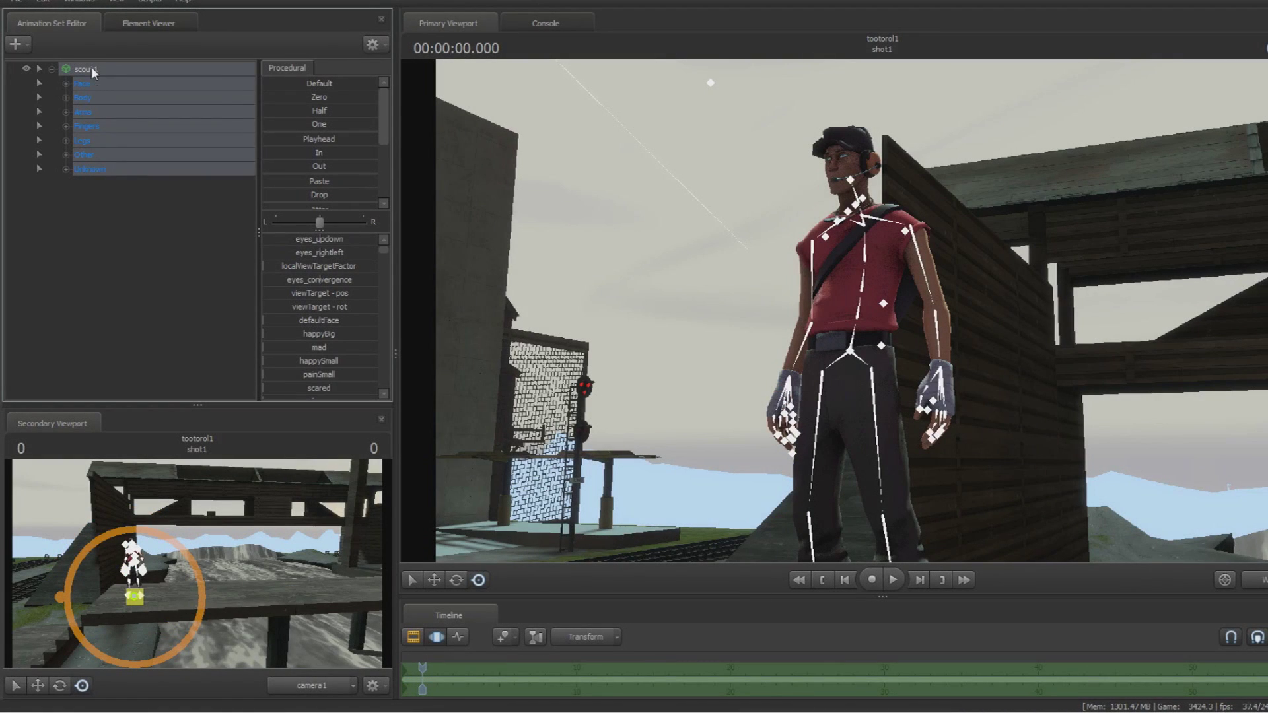
right_click(94, 70)
mouse_move(180, 192)
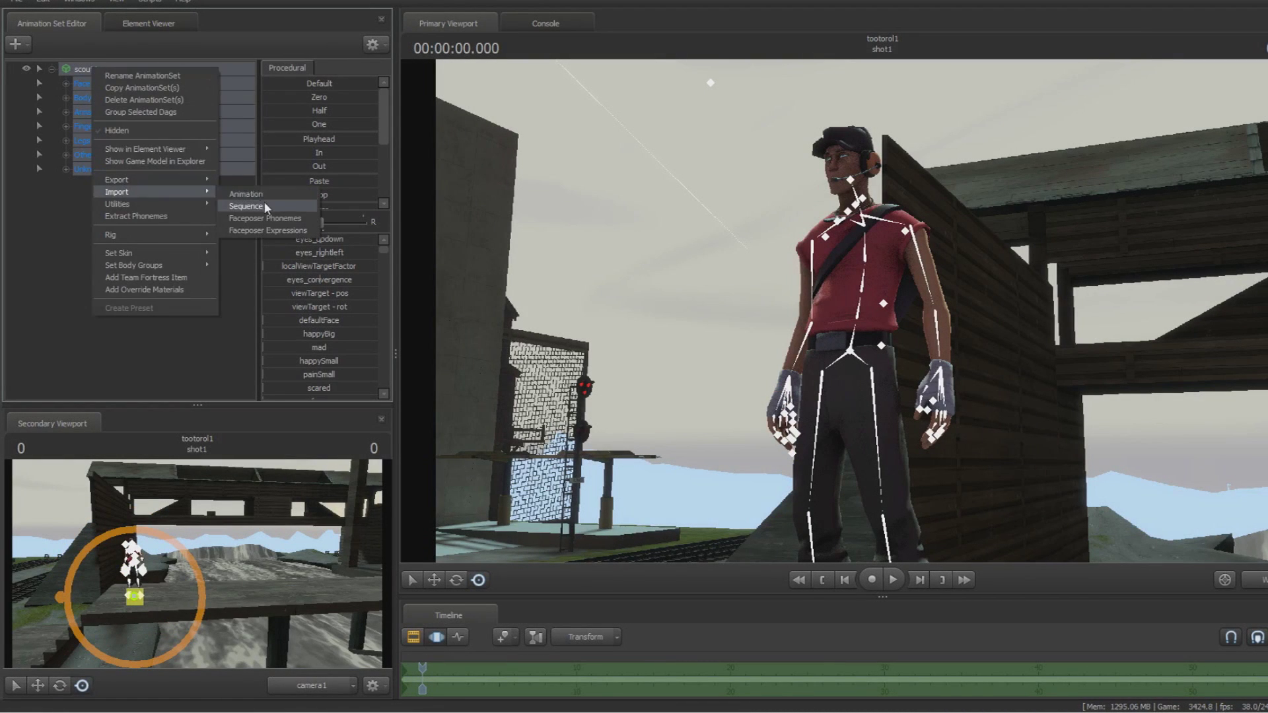
click(247, 195)
click(543, 389)
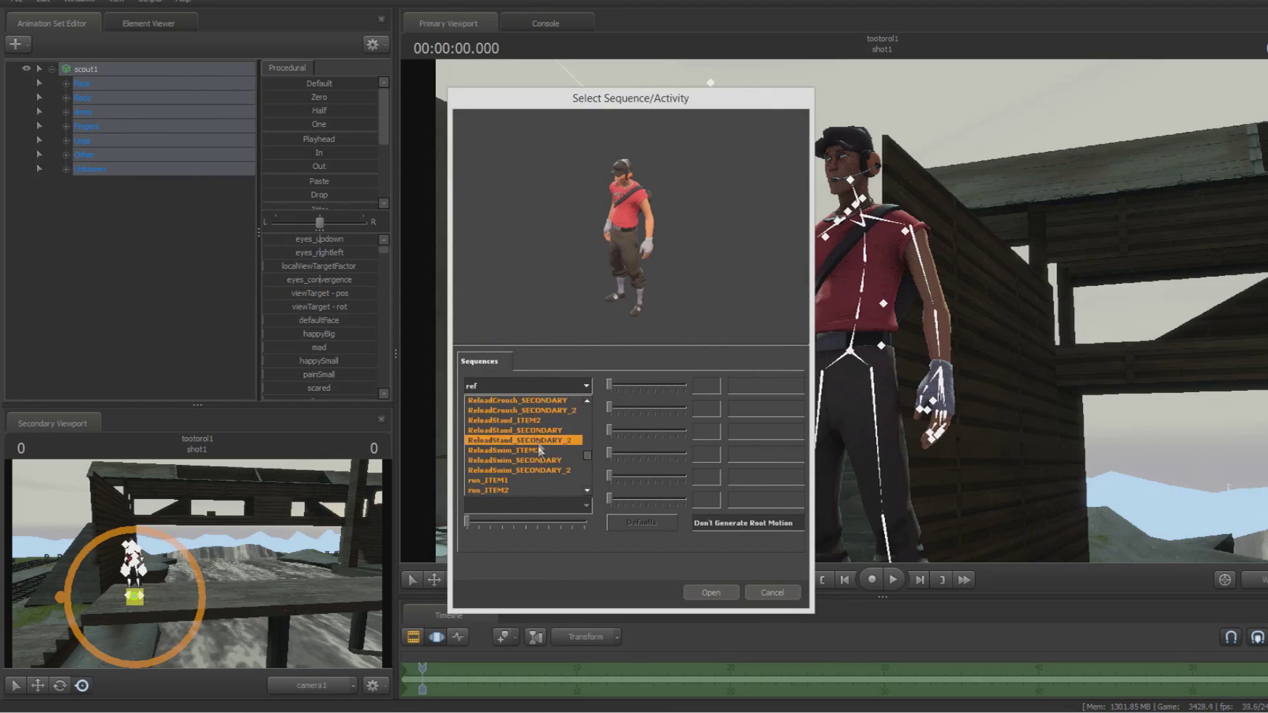
click(537, 430)
Preview the run_ITEM1 sequence with its move_x parameter set to 1.00.
click(548, 388)
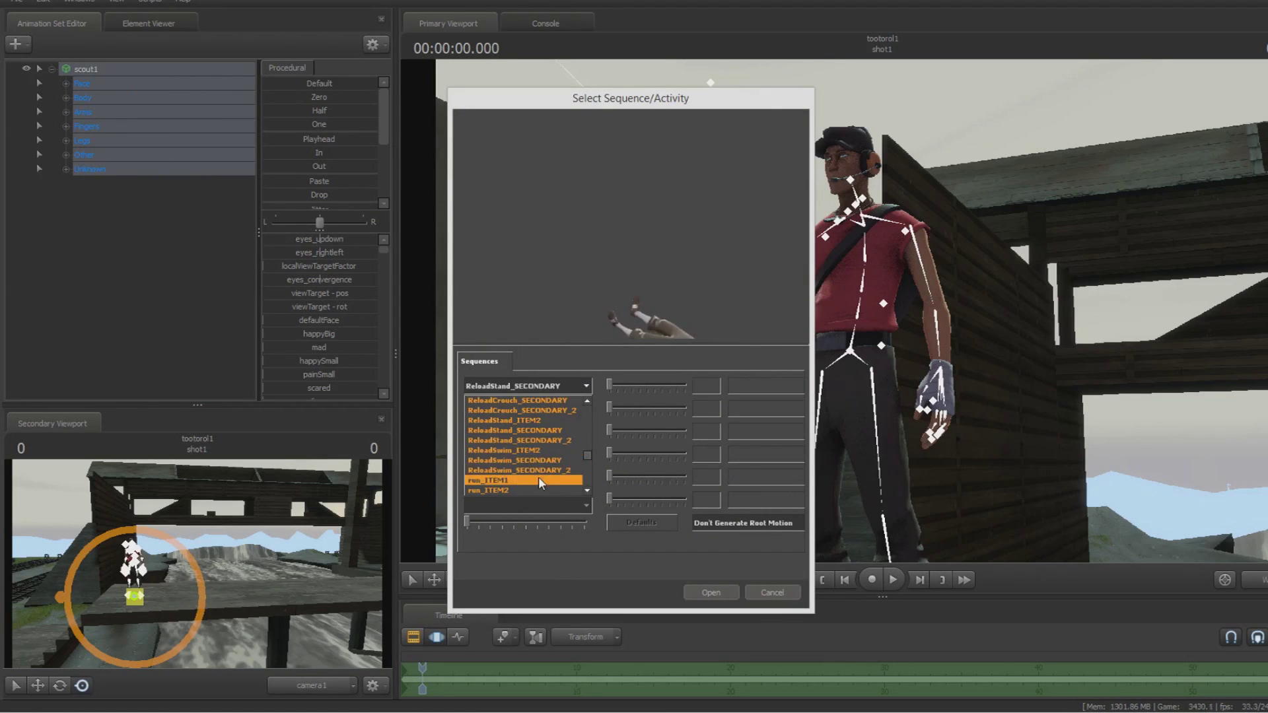
click(537, 479)
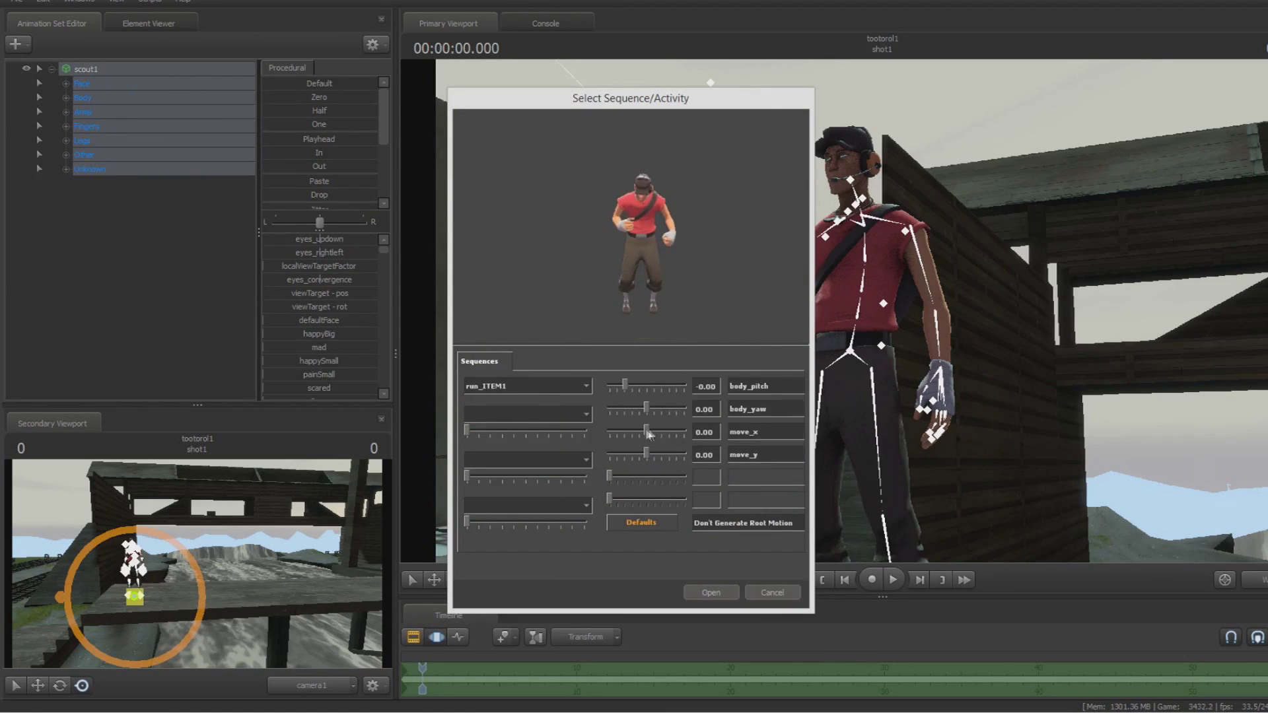
drag(649, 434, 684, 433)
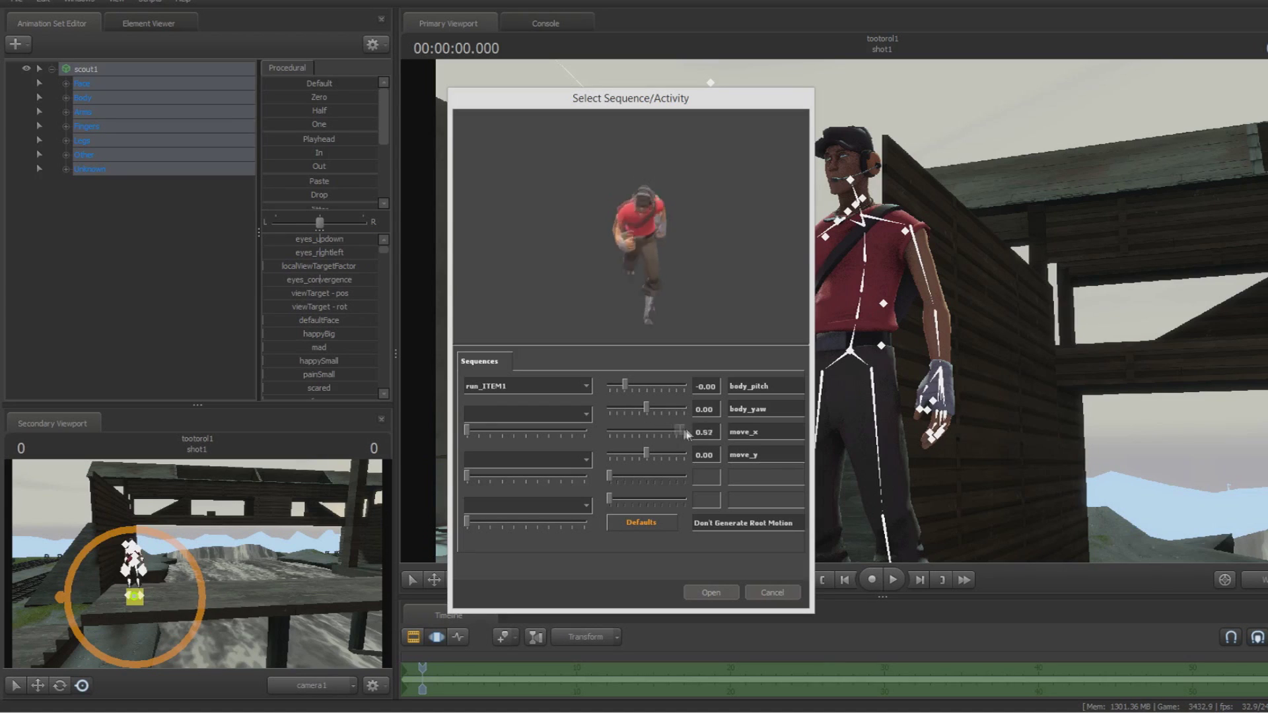
Preview the run_MELEE_ALLCLASS and s_swimAlign_MELEE_ALLCLASS sequences.
click(528, 385)
click(518, 457)
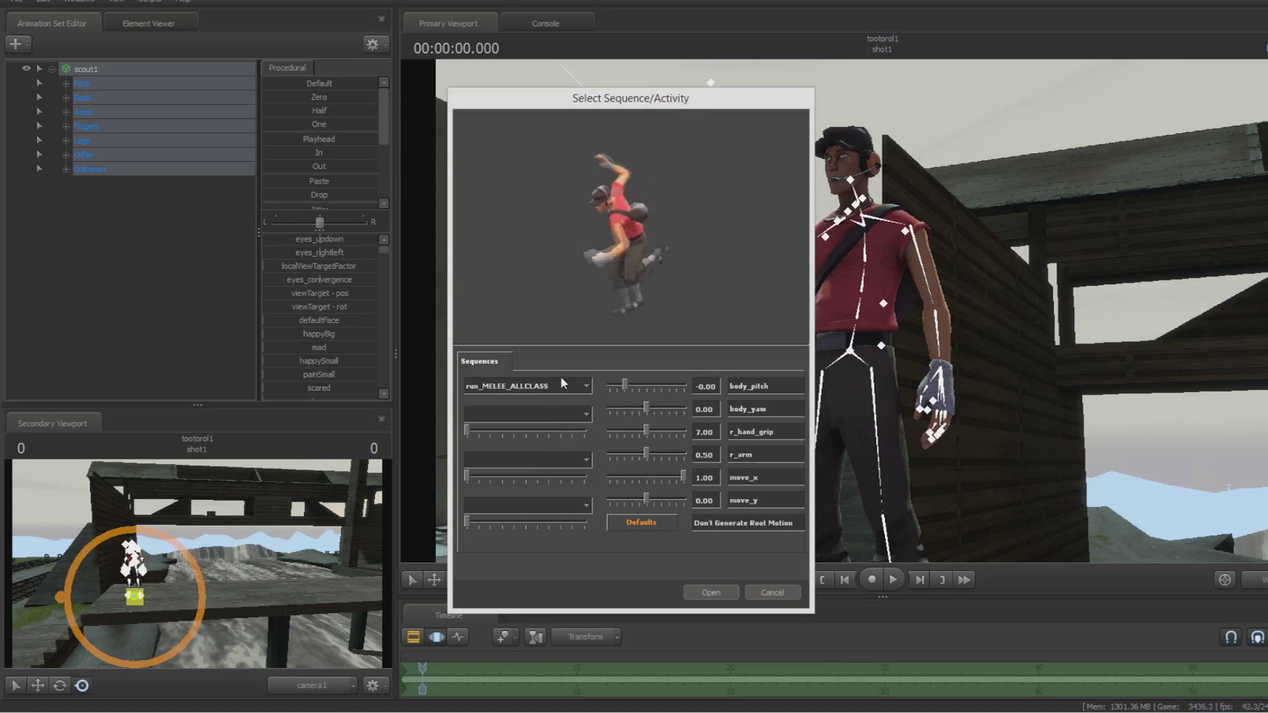
click(536, 383)
click(530, 437)
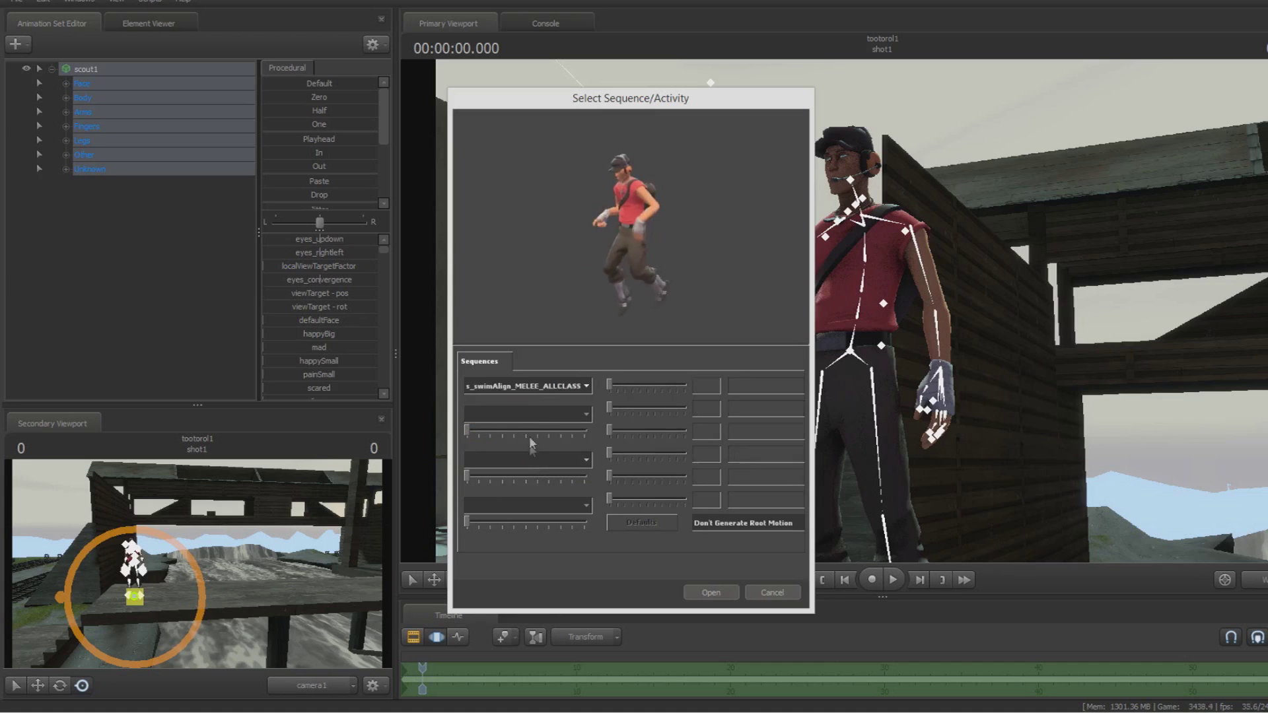
Choose the stand_LOSER sequence and import it onto the scout1 model.
click(529, 386)
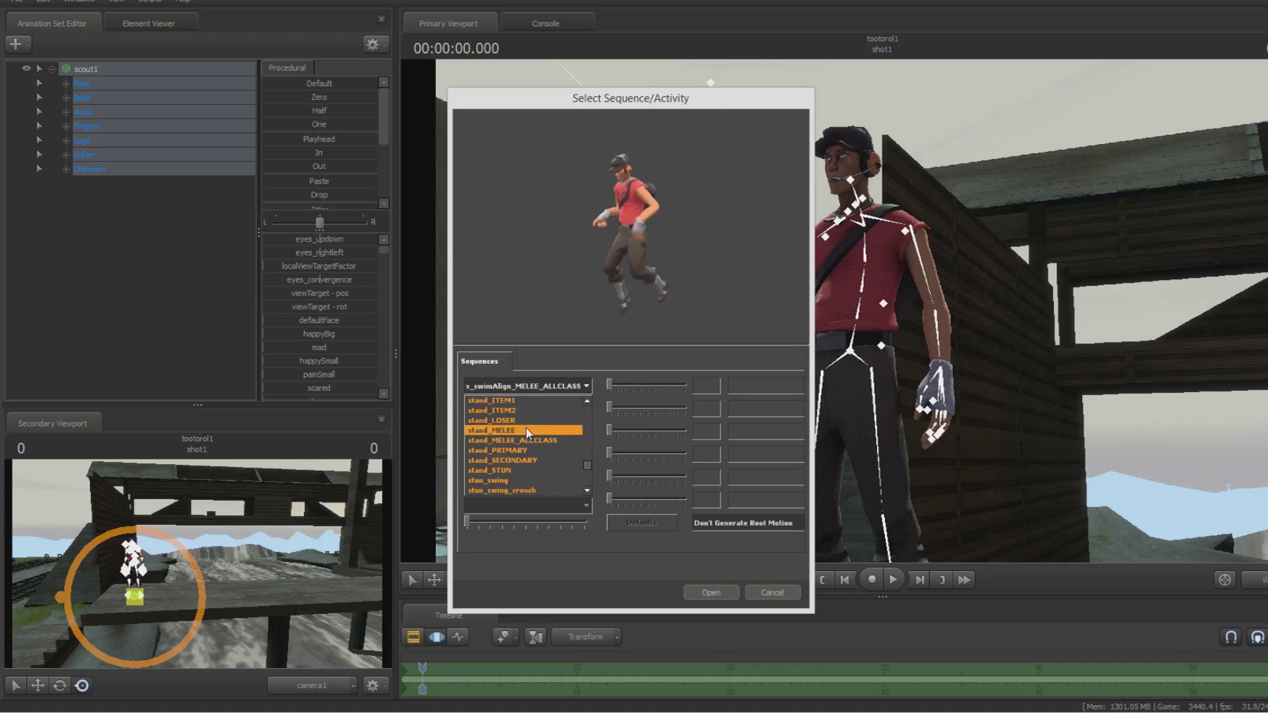
click(523, 421)
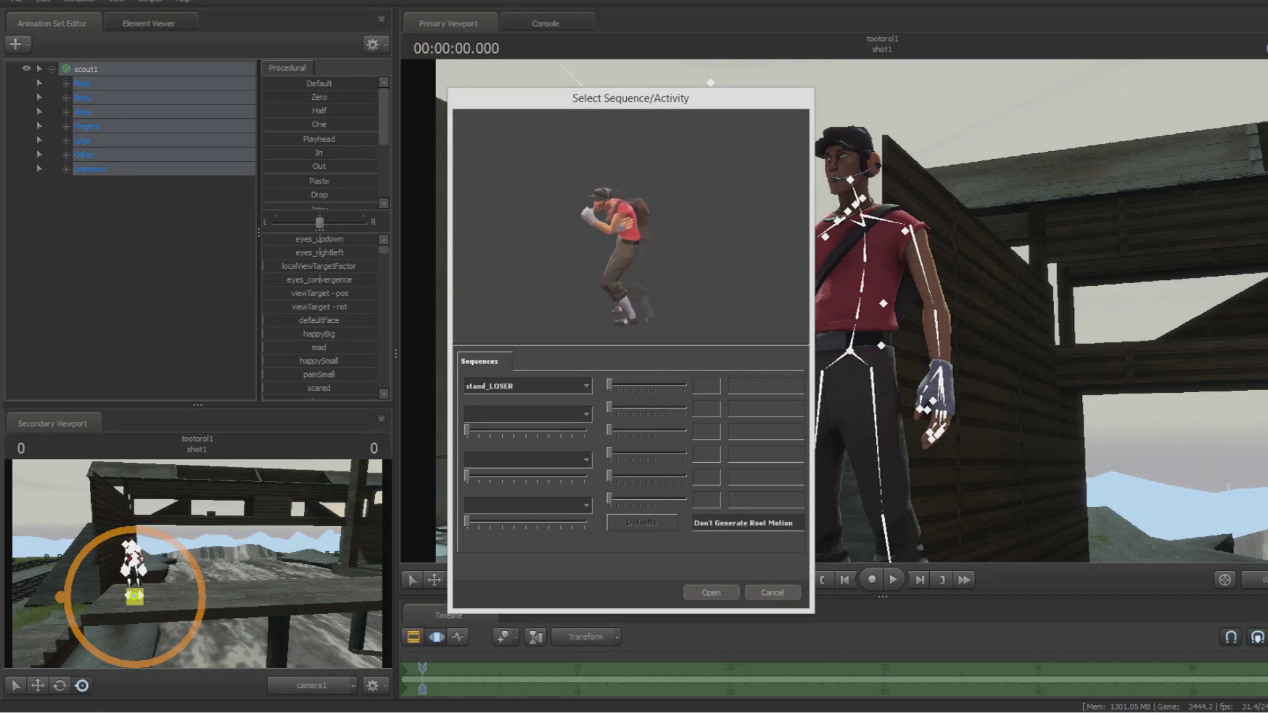
click(725, 593)
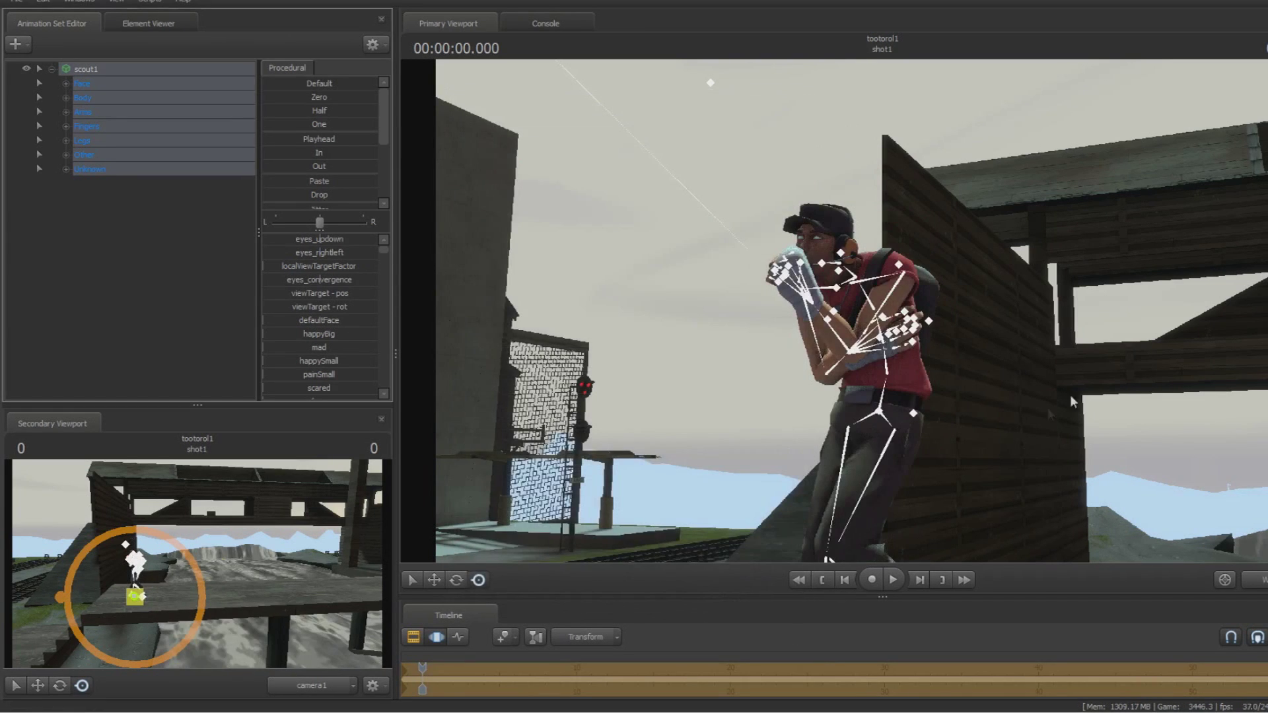
drag(1053, 387, 1083, 344)
key(w)
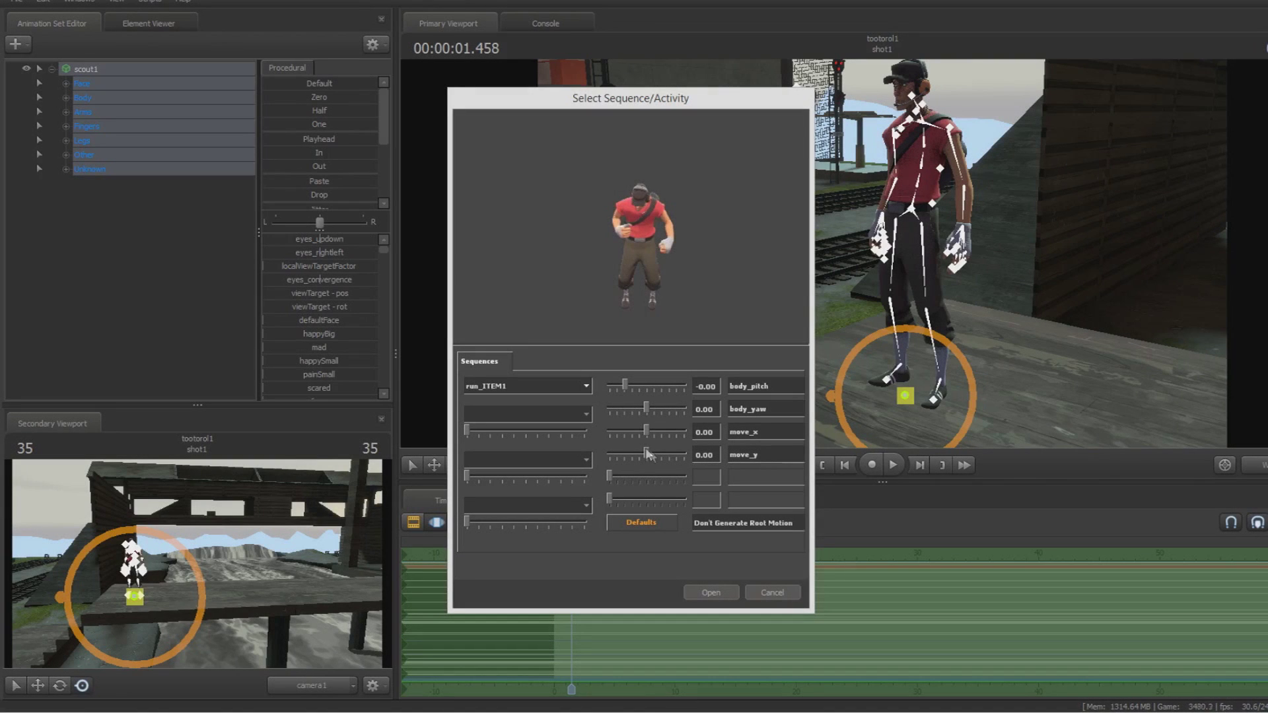
Import the run_ITEM1 sequence onto scout1 with move_x at 1.00 and play the animation back.
drag(647, 434, 684, 432)
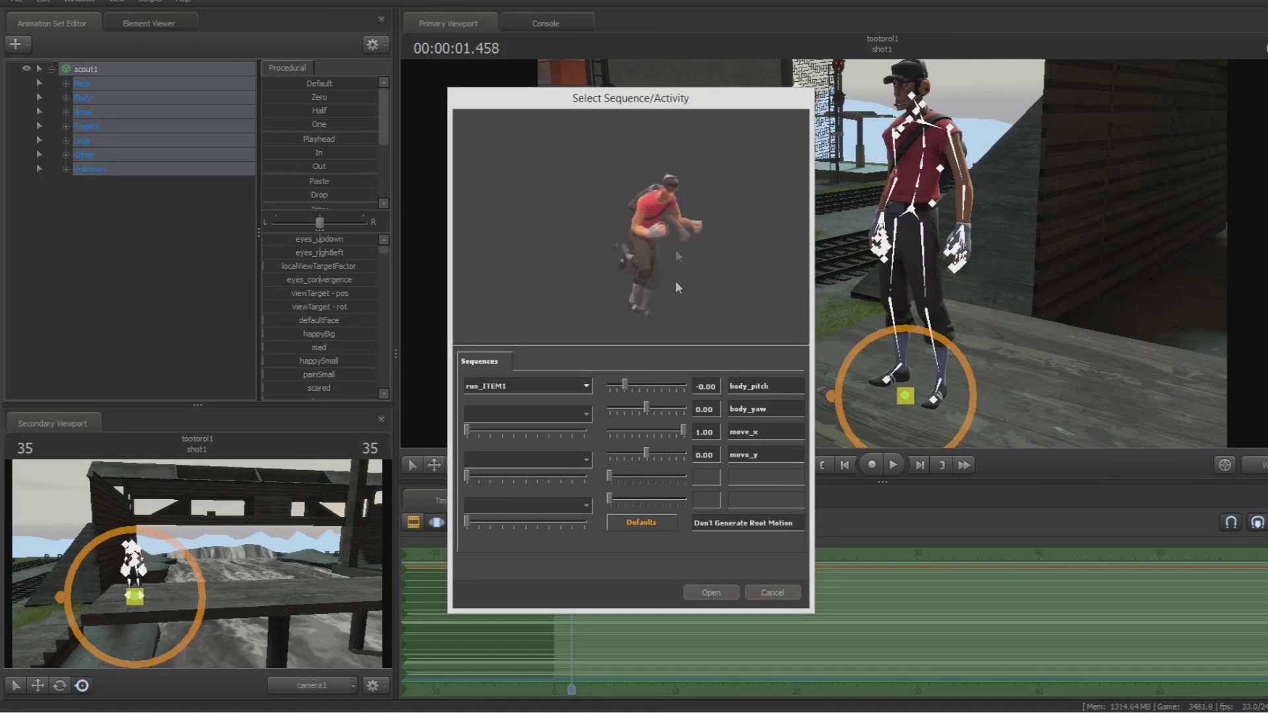
click(718, 591)
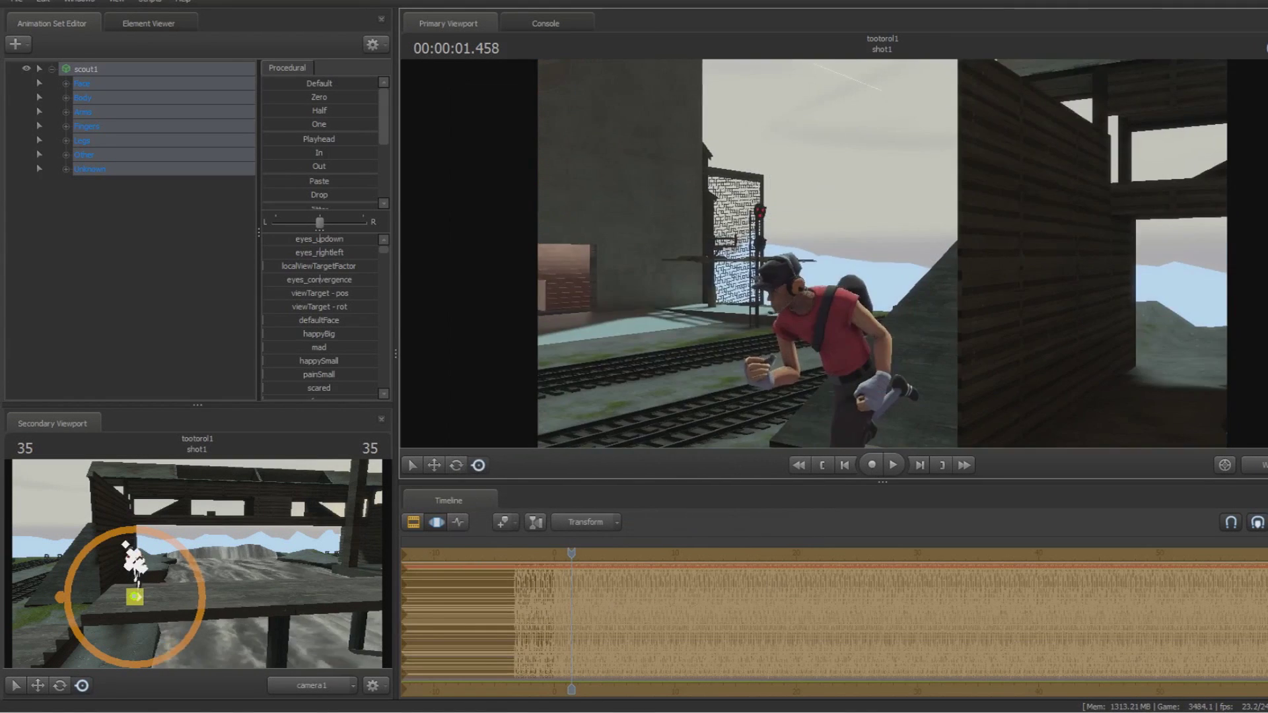
drag(882, 253, 908, 244)
key(space)
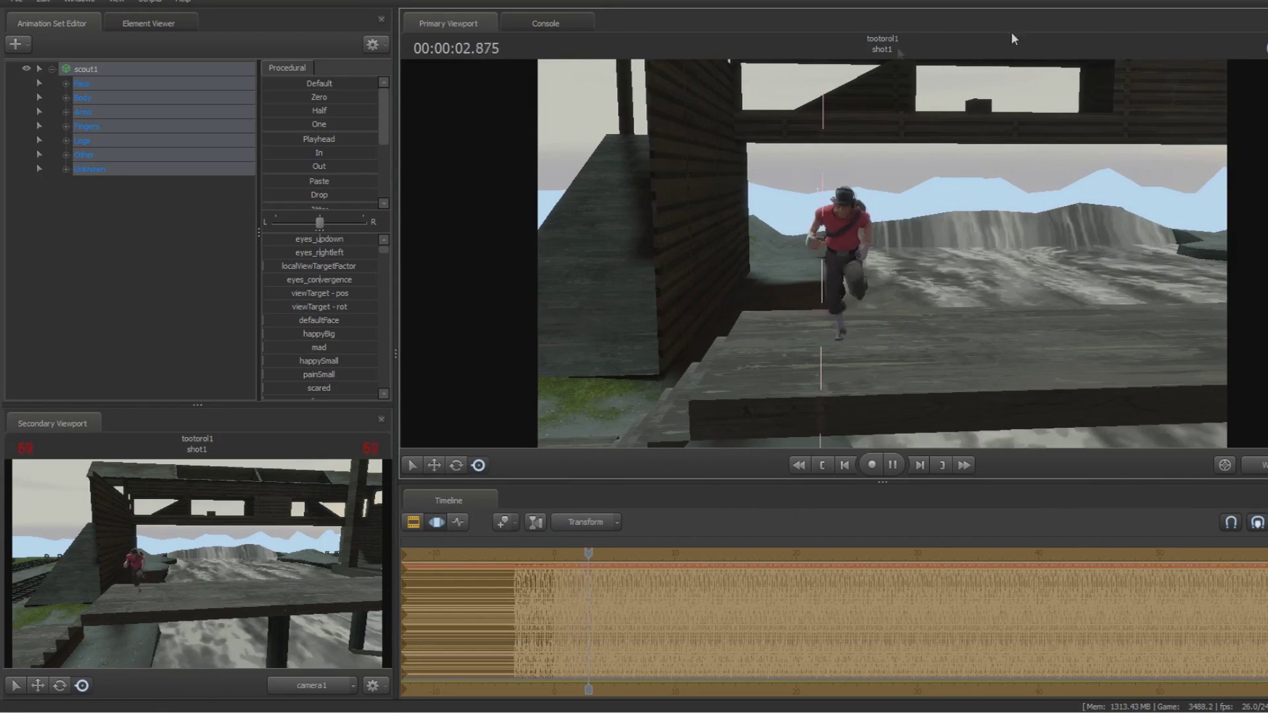
key(space)
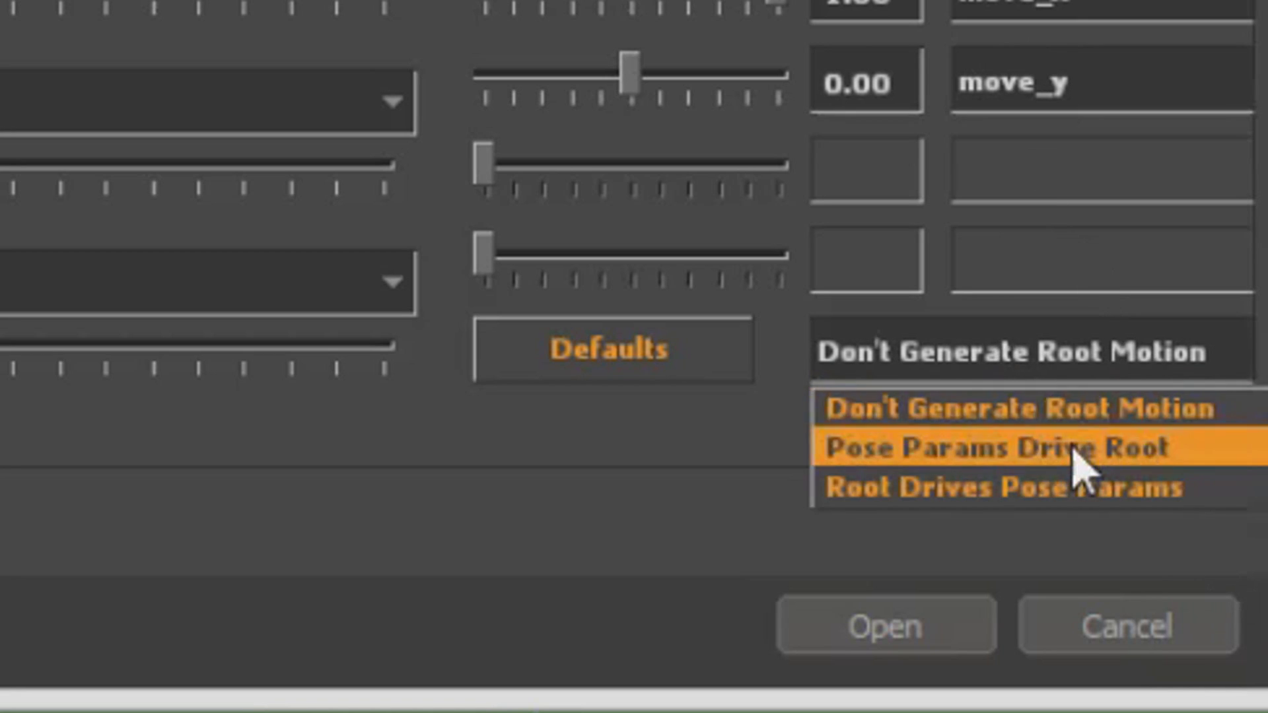
Import the run sequence with root motion set to Pose Params Drive Root, and play and scrub through the result.
click(1077, 455)
click(906, 614)
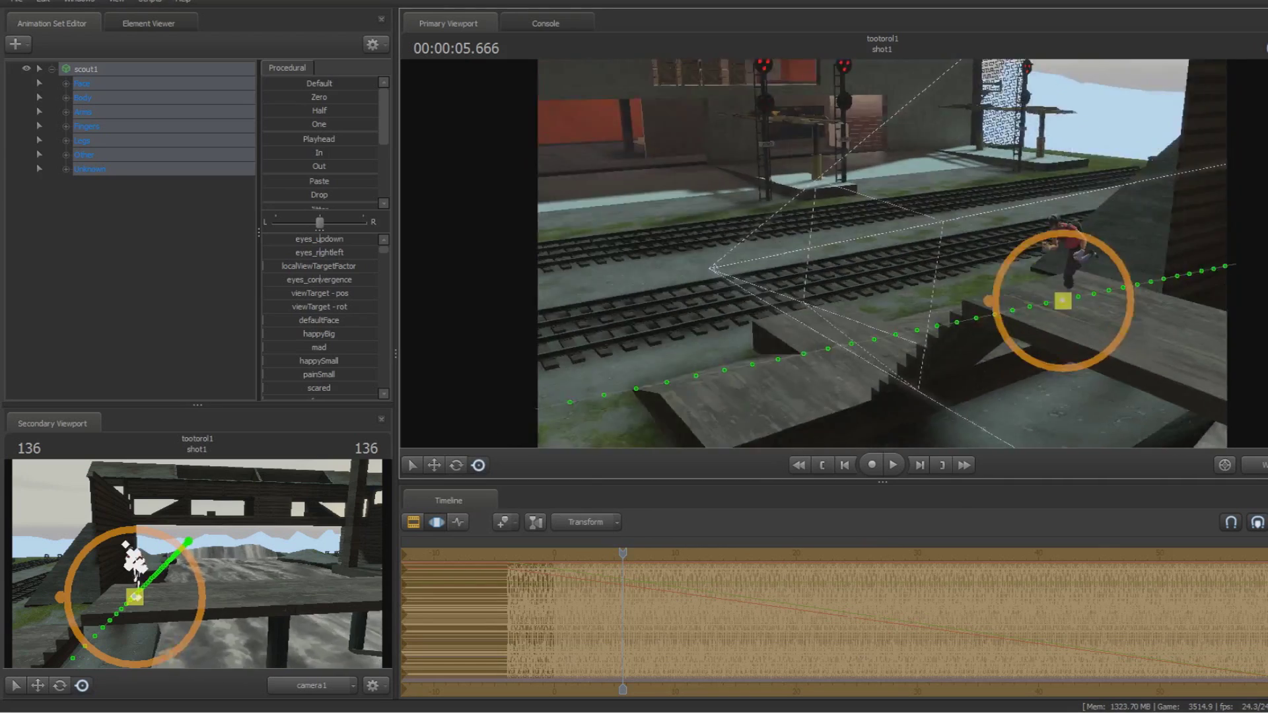
drag(882, 254, 883, 260)
key(s)
key(space)
key(space)
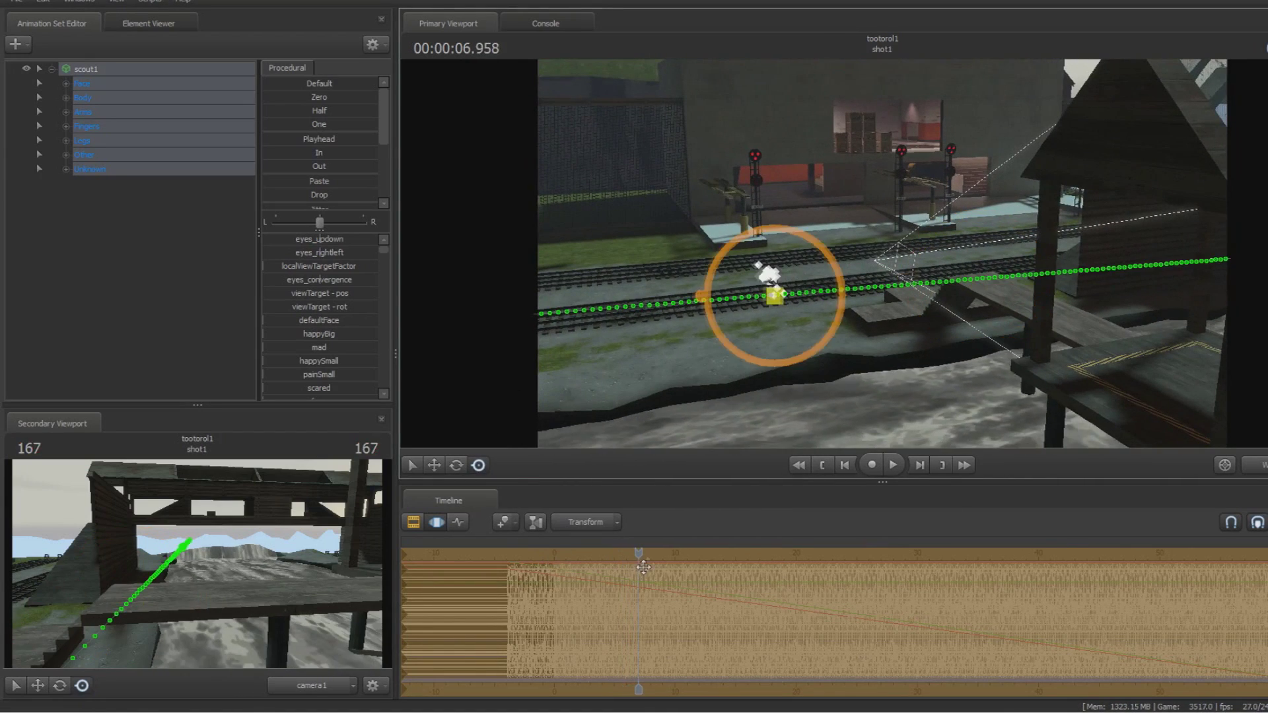
drag(644, 567, 615, 554)
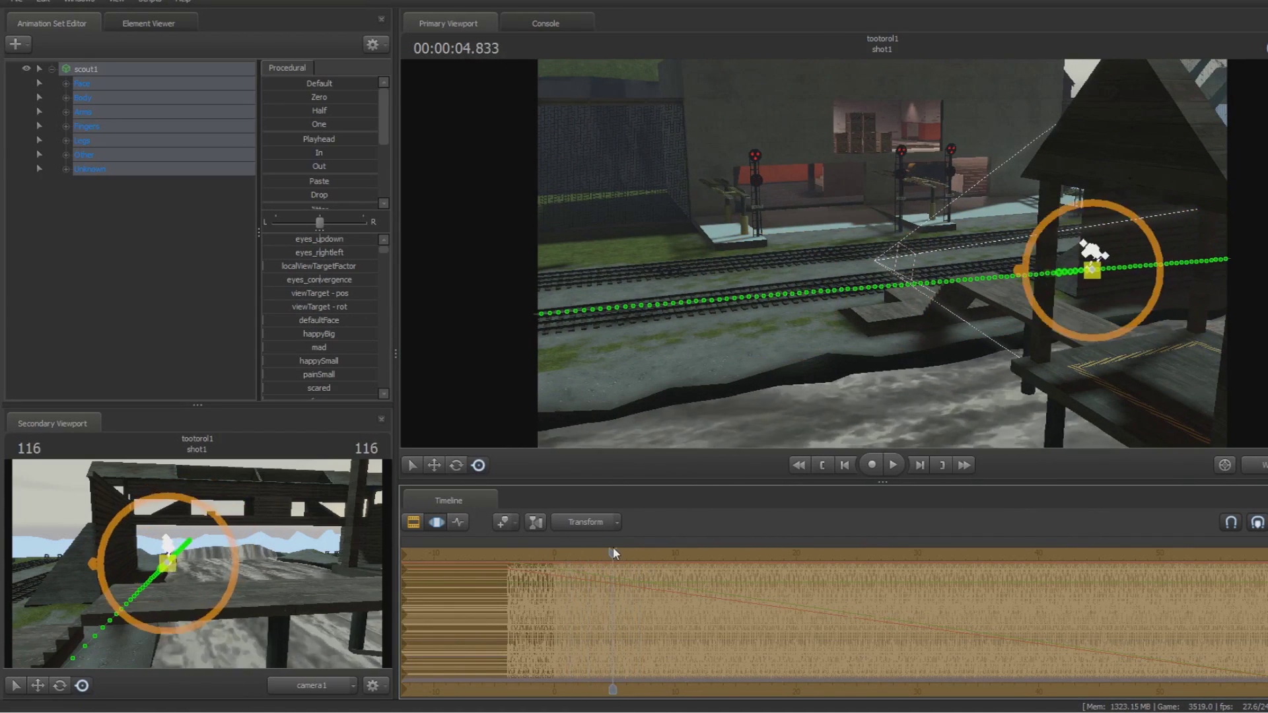
Undo the import of the run sequence with root motion.
key(ctrl+z)
key(ctrl+z)
drag(882, 254, 944, 238)
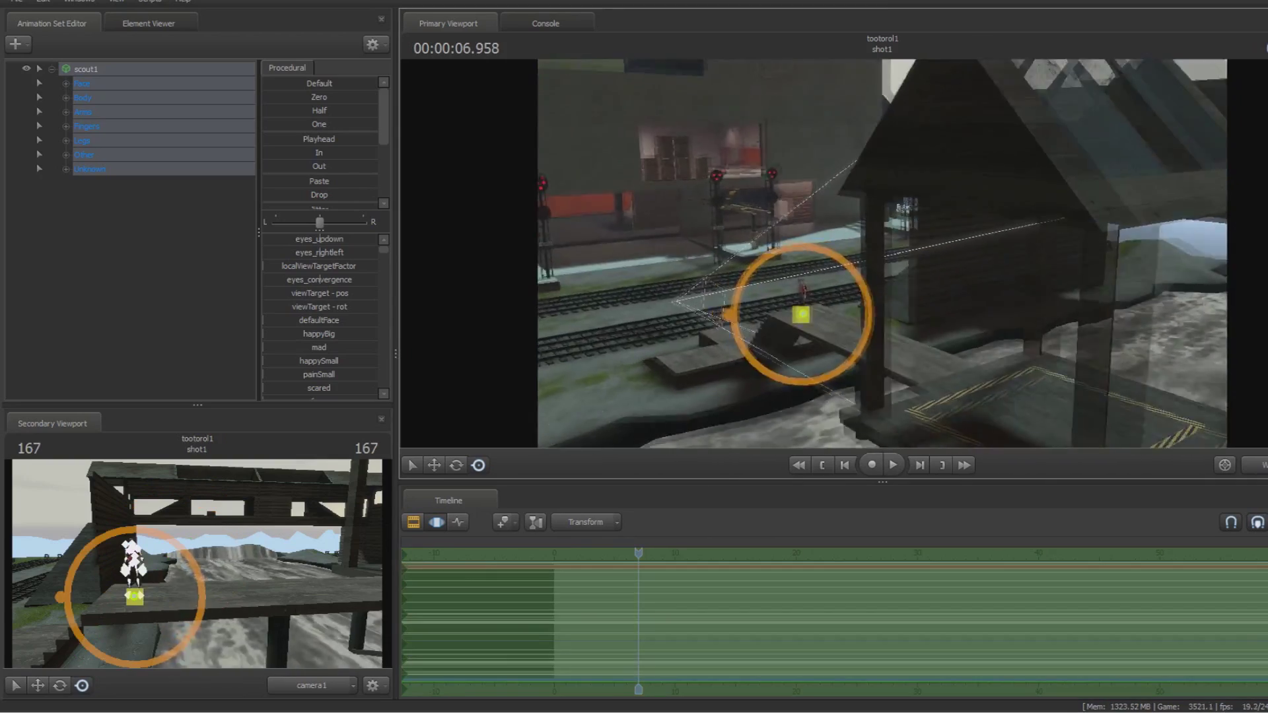
Play back the run across the wooden platform while following the scout's path.
key(space)
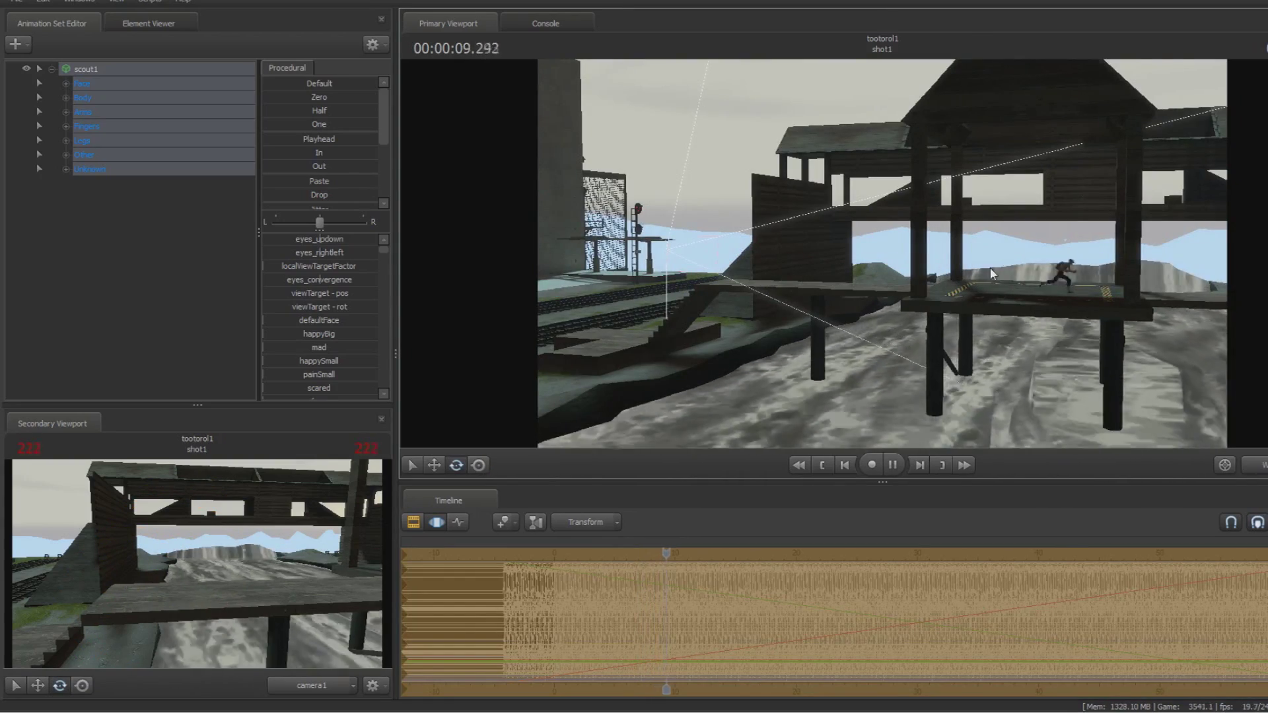
key(space)
alt+drag(991, 274, 751, 276)
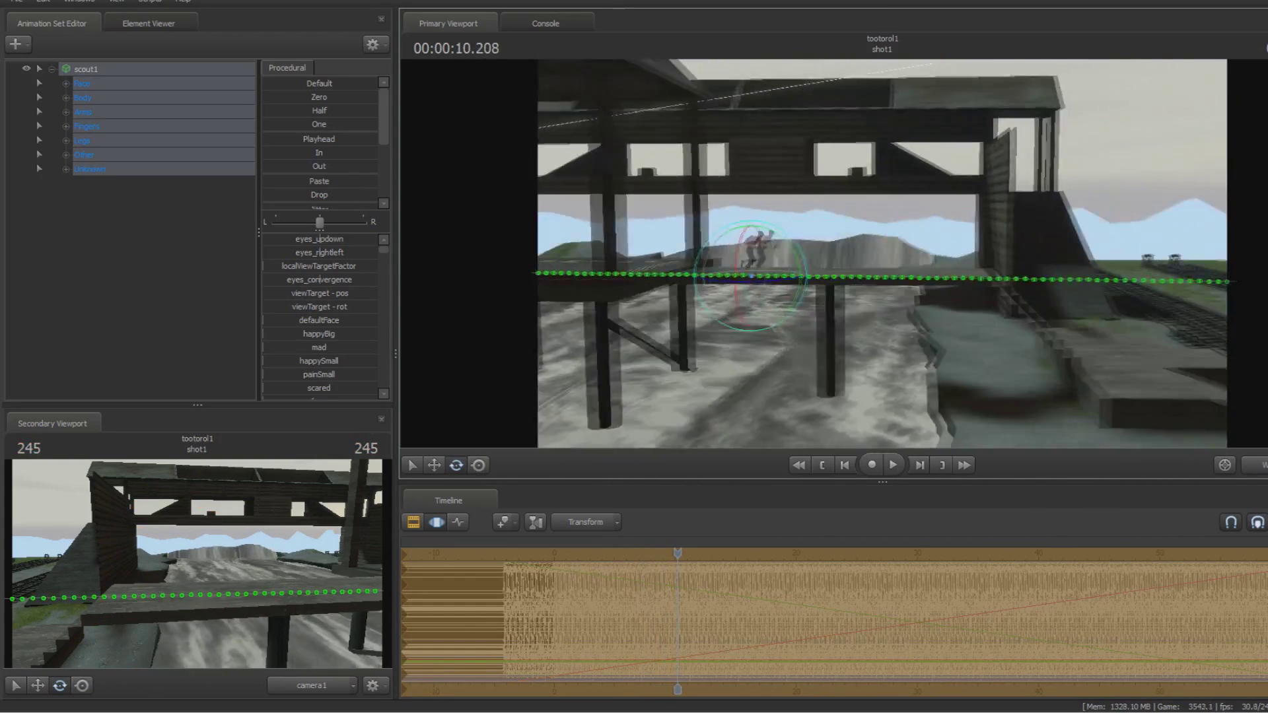
key(space)
key(space)
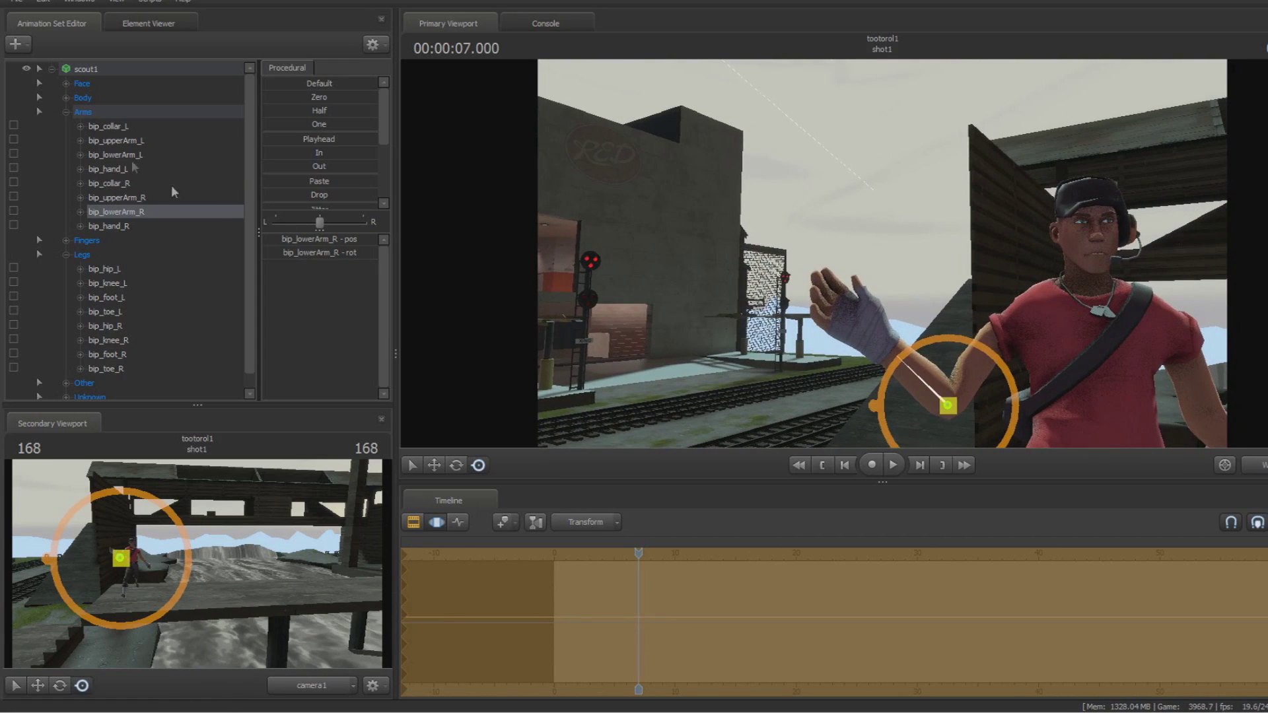
Add the Team Fortress item Scattergun to scout1, searching the item list for "scatter".
click(99, 69)
right_click(99, 69)
click(193, 275)
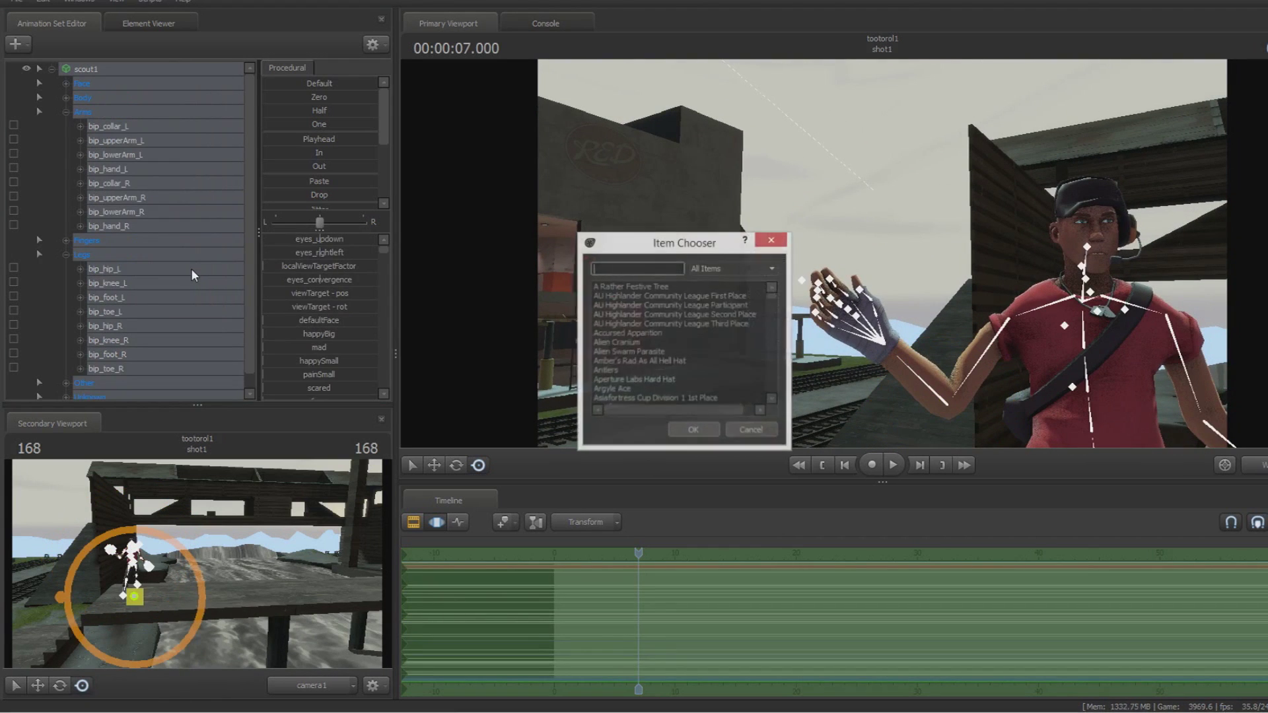
text(scatter)
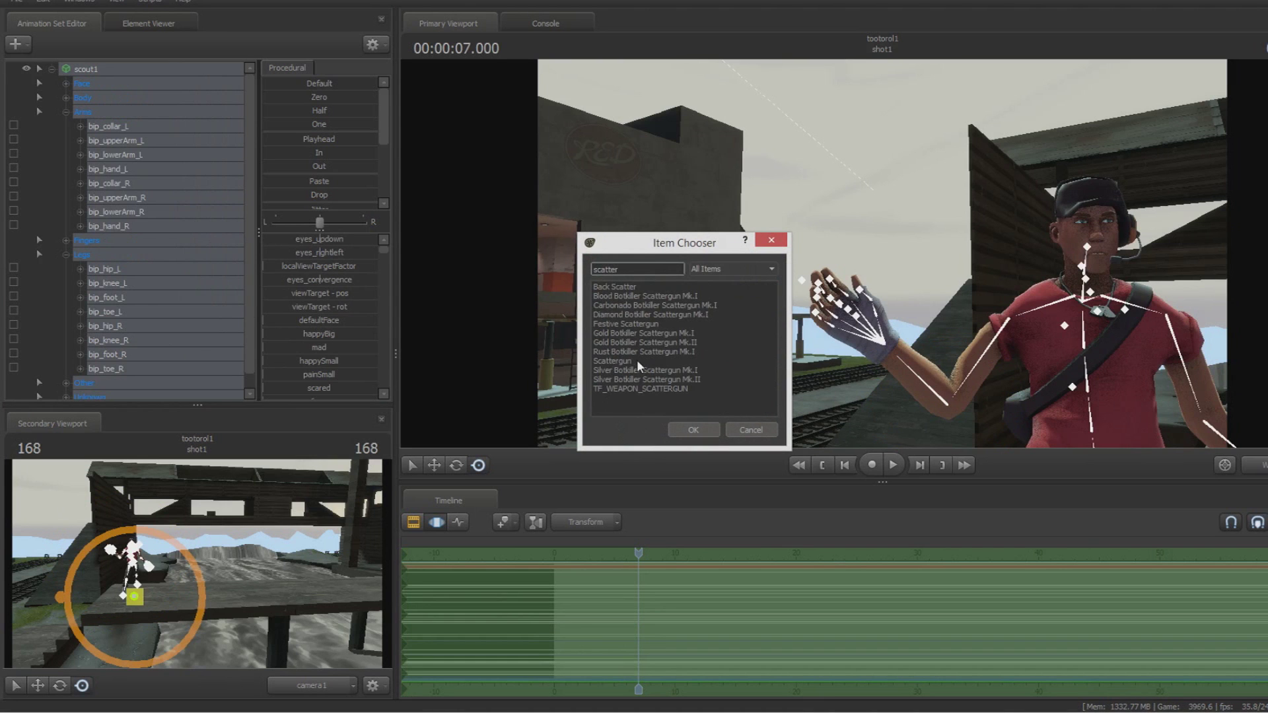
click(638, 362)
click(694, 430)
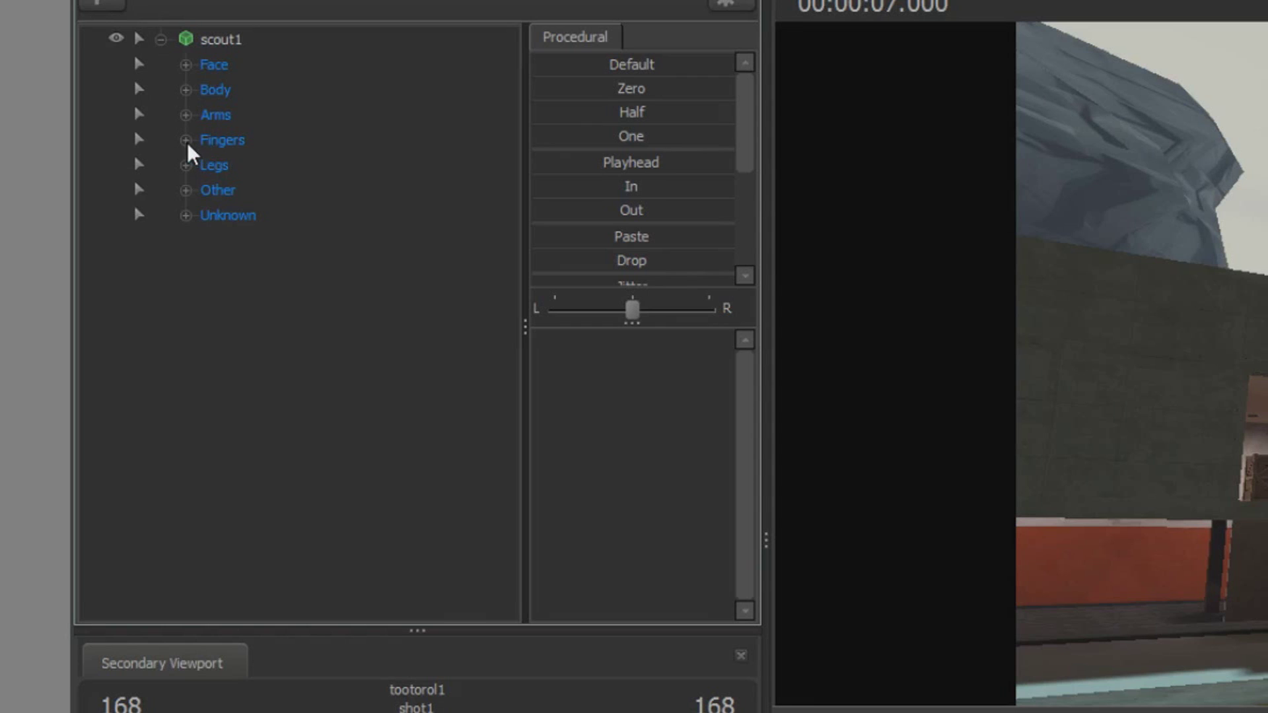
Select scout1's RightFingers group together with weapon_bone_1 through weapon_bone_4 in the Unknown group.
click(185, 140)
click(263, 167)
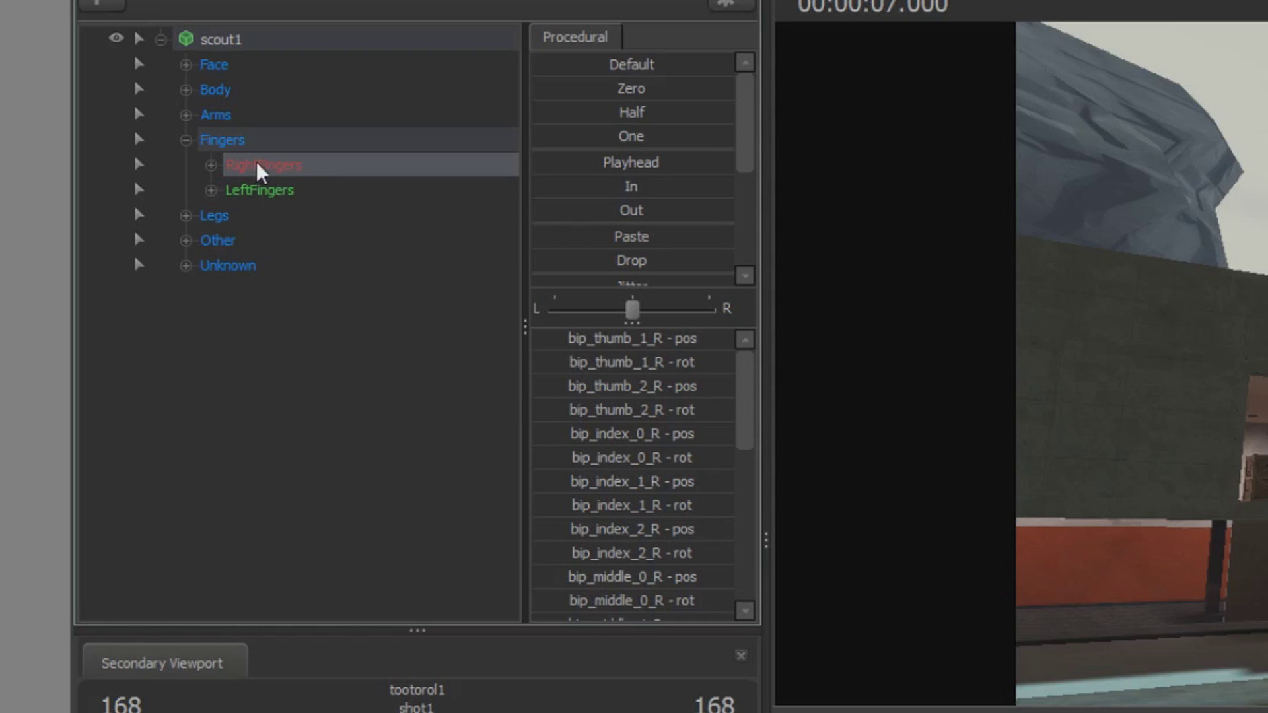
click(190, 268)
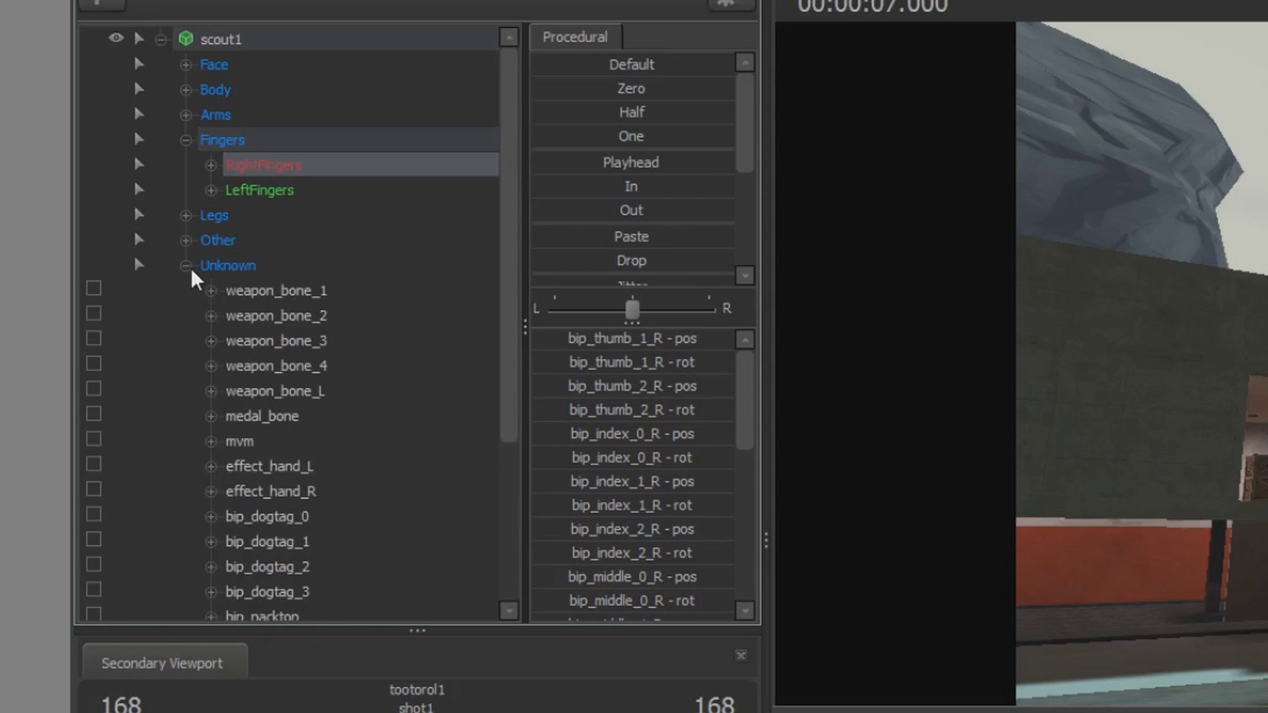
ctrl+click(276, 290)
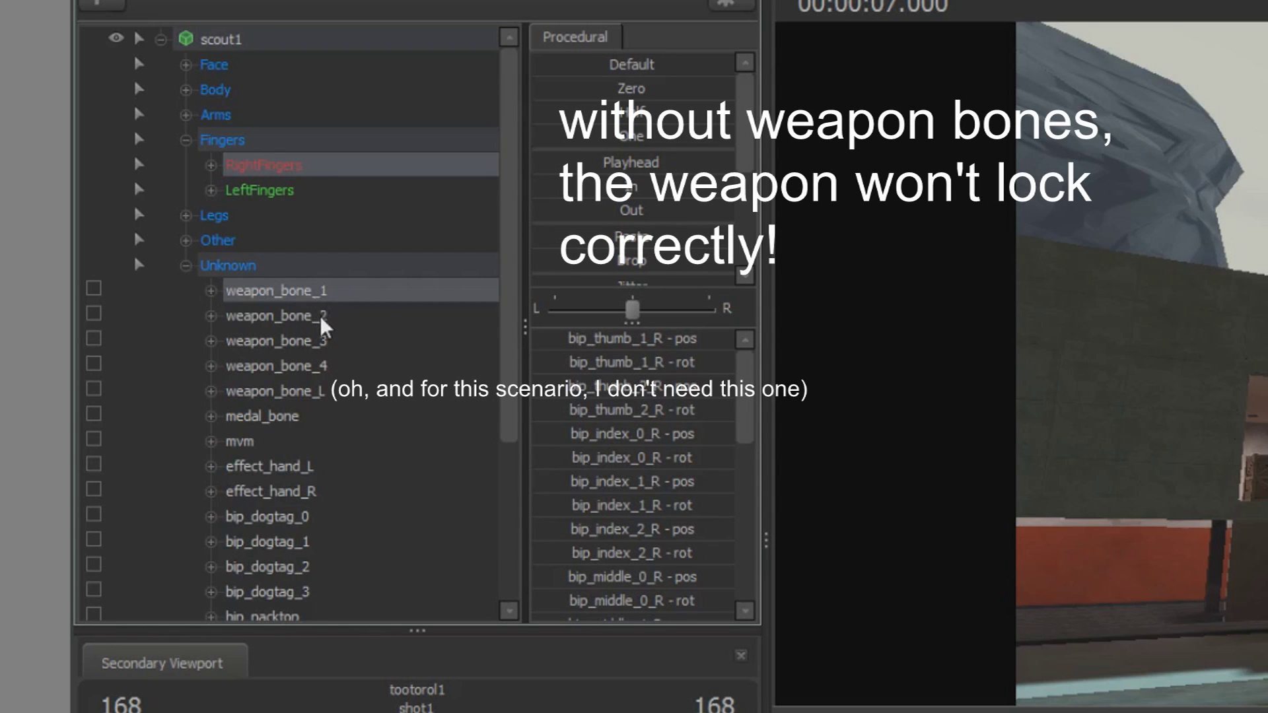
ctrl+click(320, 317)
ctrl+click(321, 344)
ctrl+click(329, 370)
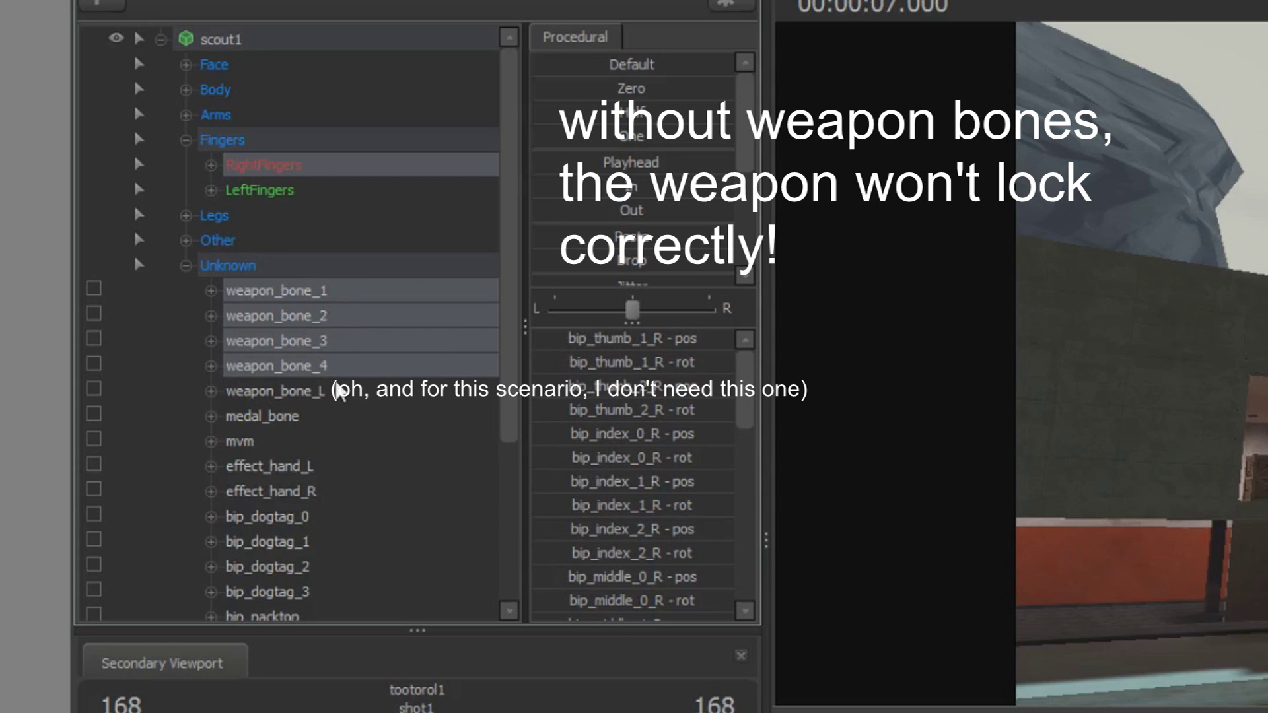
Import the stand_PRIMARY sequence onto only the selected right fingers and weapon bones.
right_click(344, 305)
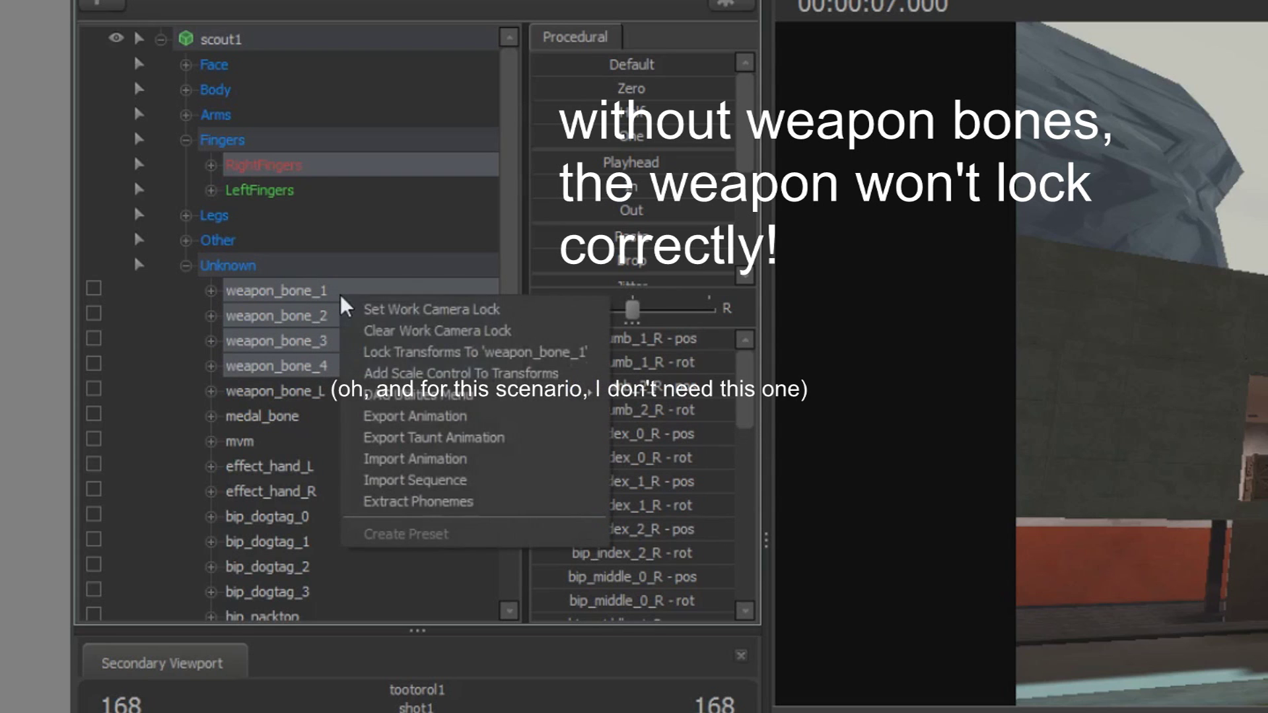
click(500, 483)
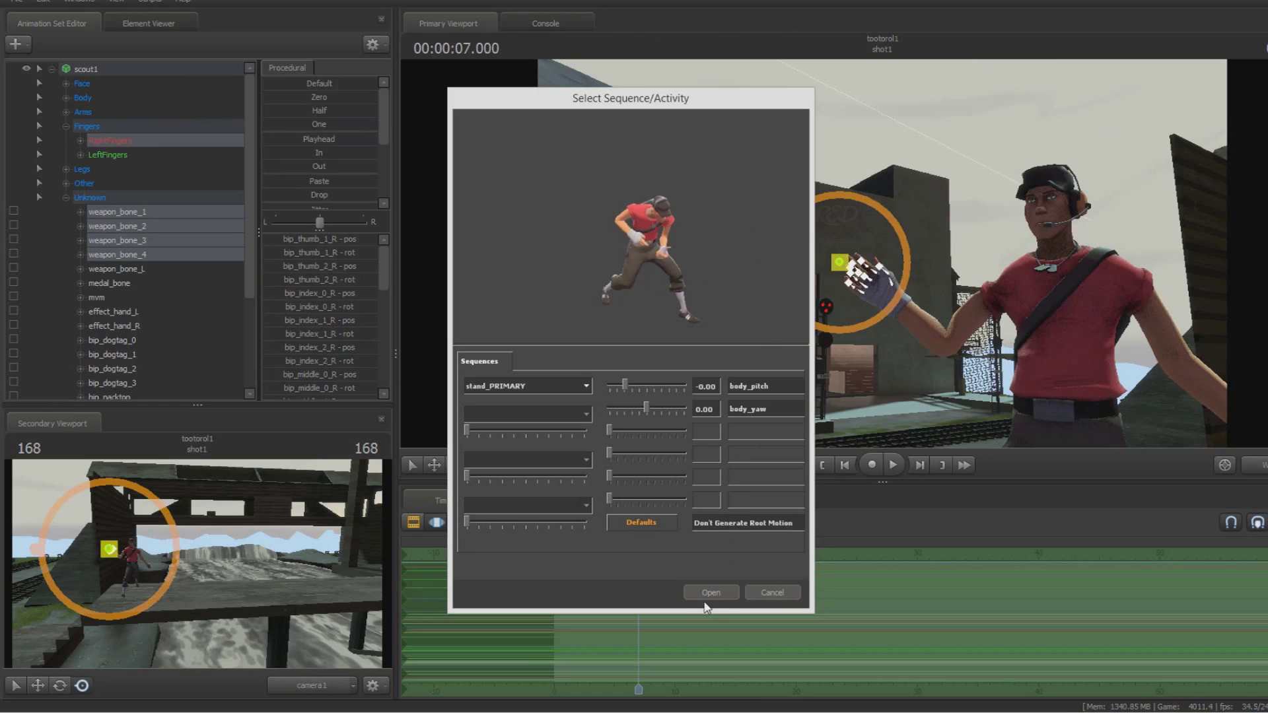
click(708, 596)
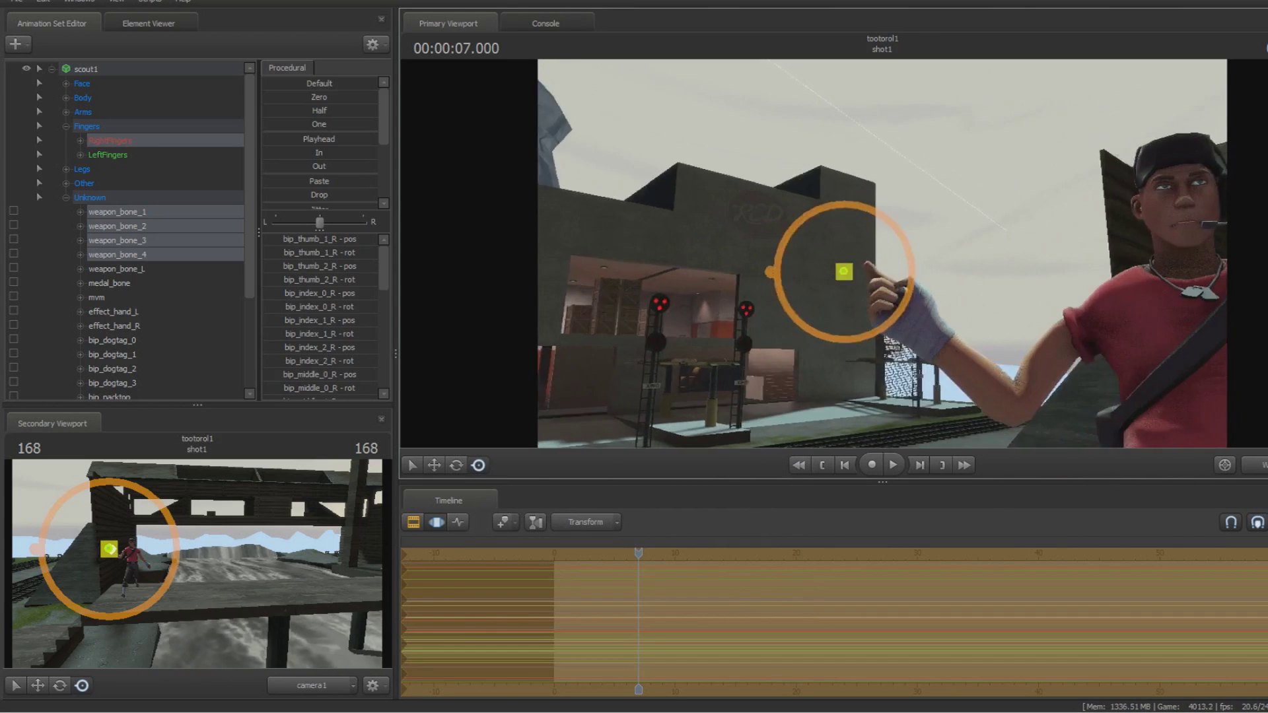
Add the Team Fortress item Scattergun to scout1, searching the item list for "scatt".
click(889, 322)
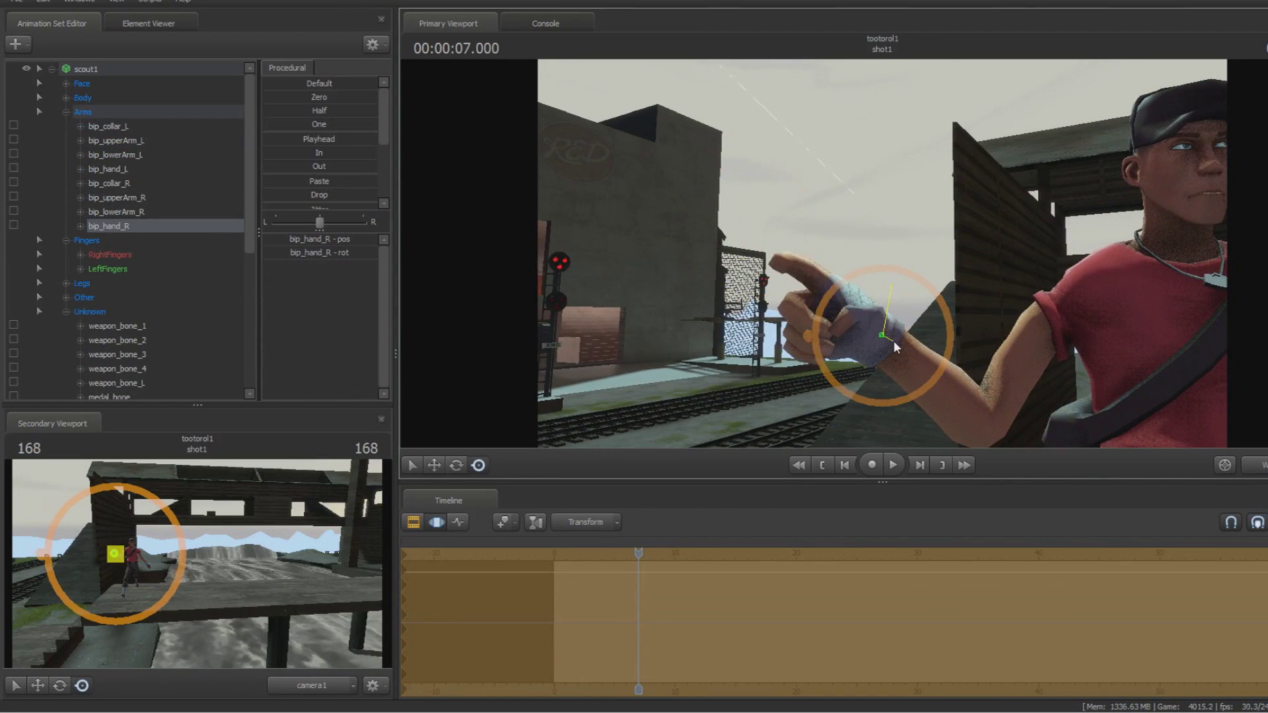
right_click(96, 73)
mouse_move(179, 270)
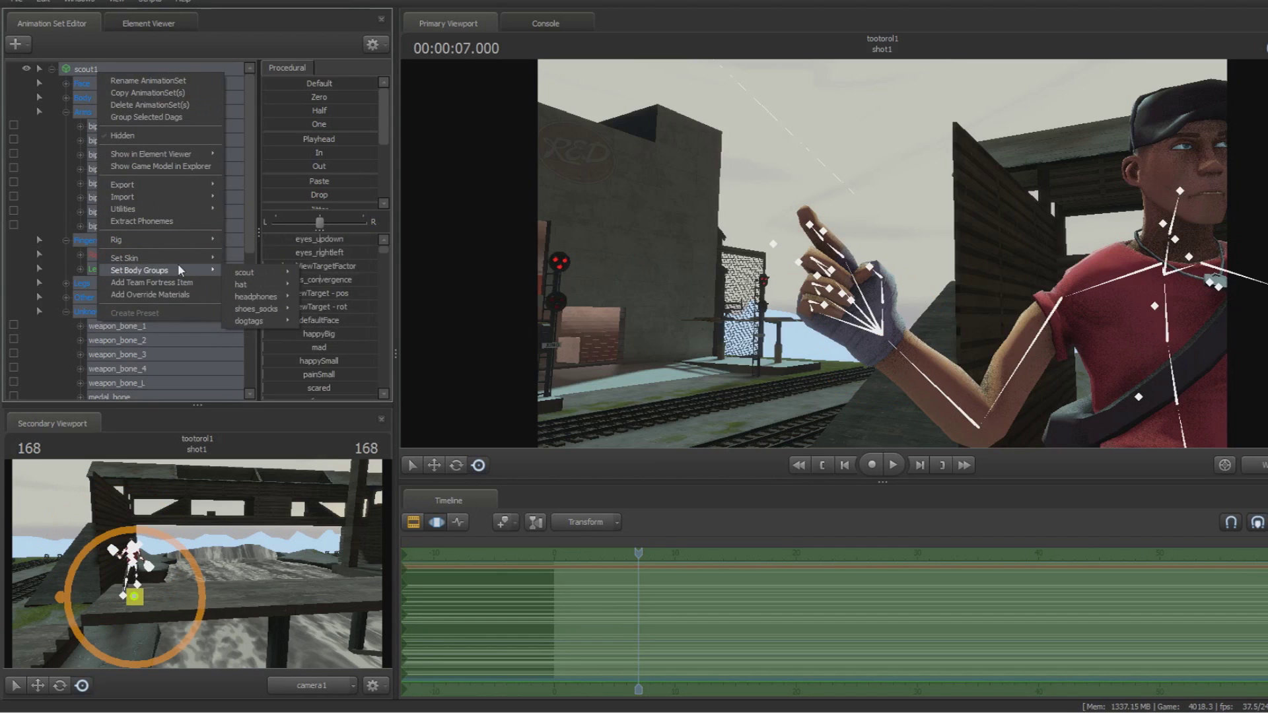
click(210, 284)
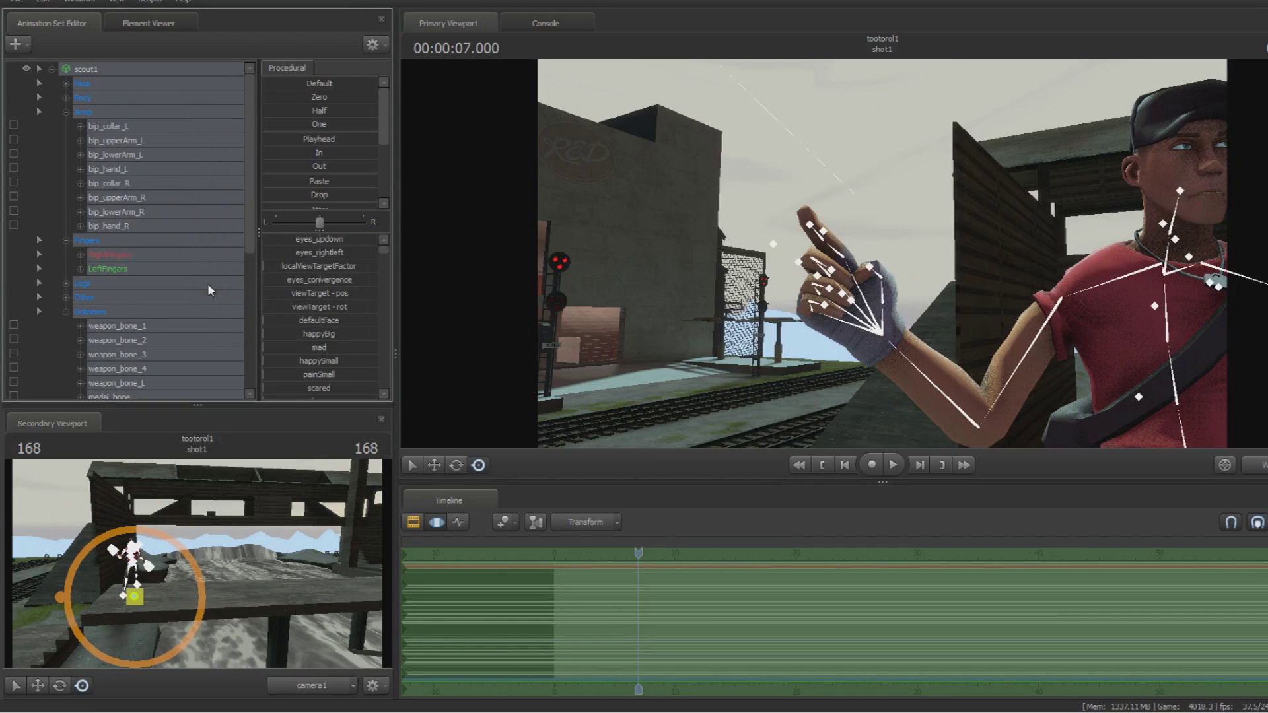
text(sca)
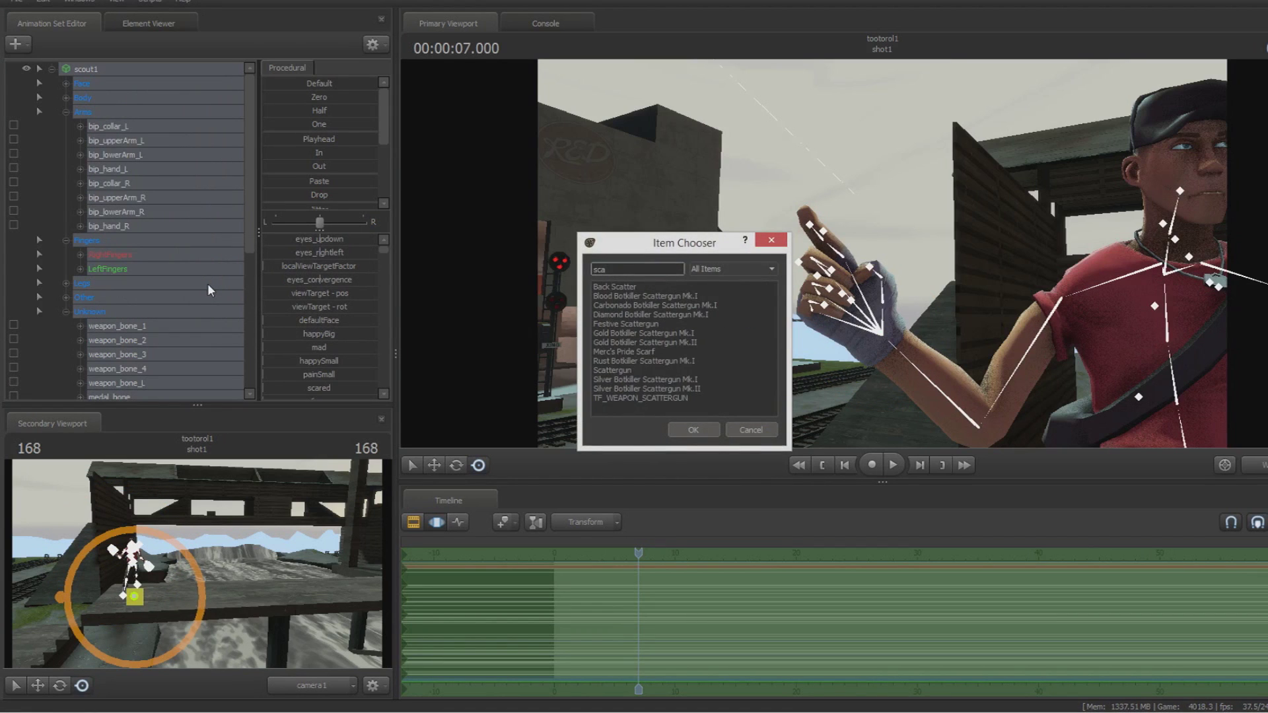
text(tt)
click(613, 360)
click(694, 430)
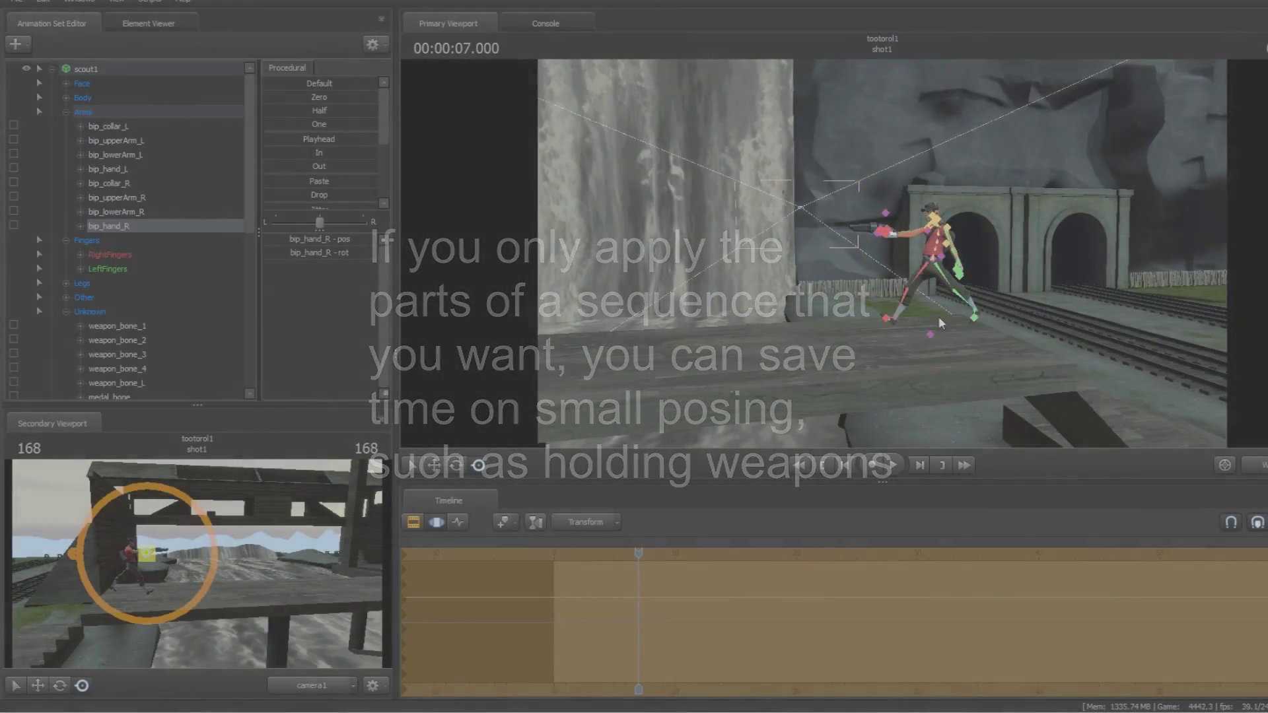
Start a sequence import onto the whole scout1 animation set, choosing the run_LOSER sequence.
click(933, 321)
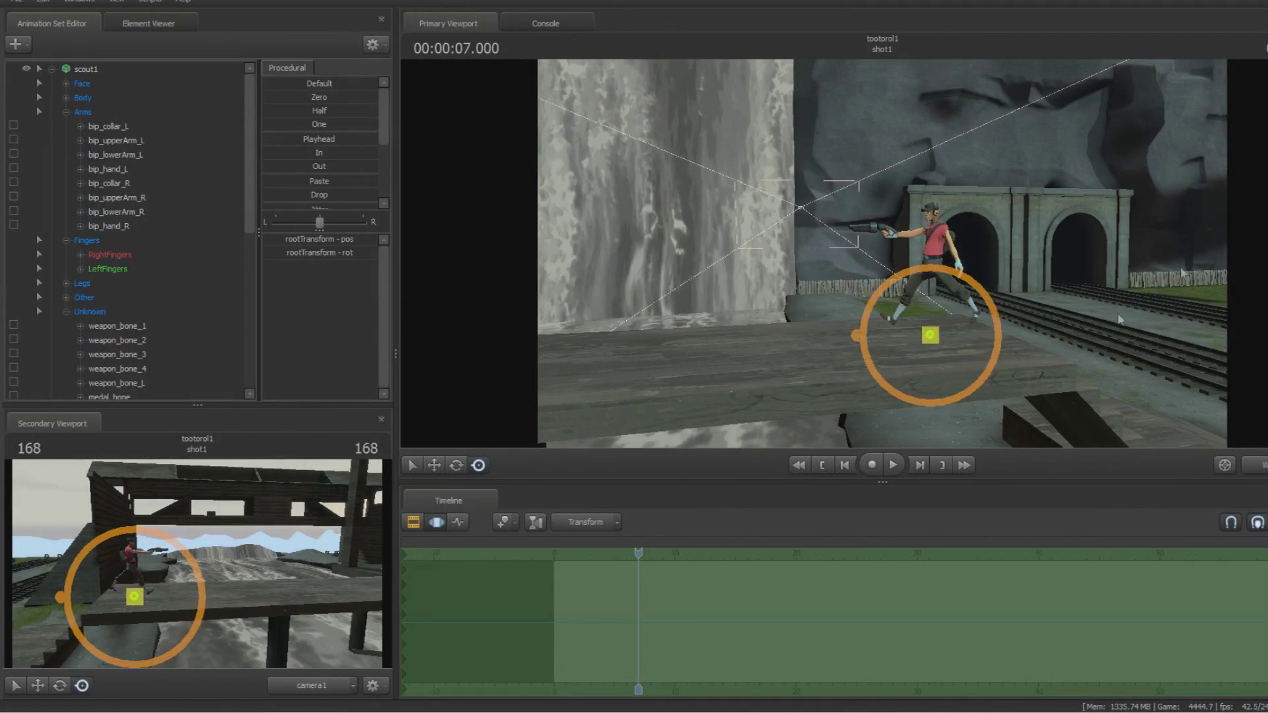
scroll(83, 177, down, 4)
scroll(89, 178, up, 4)
right_click(83, 75)
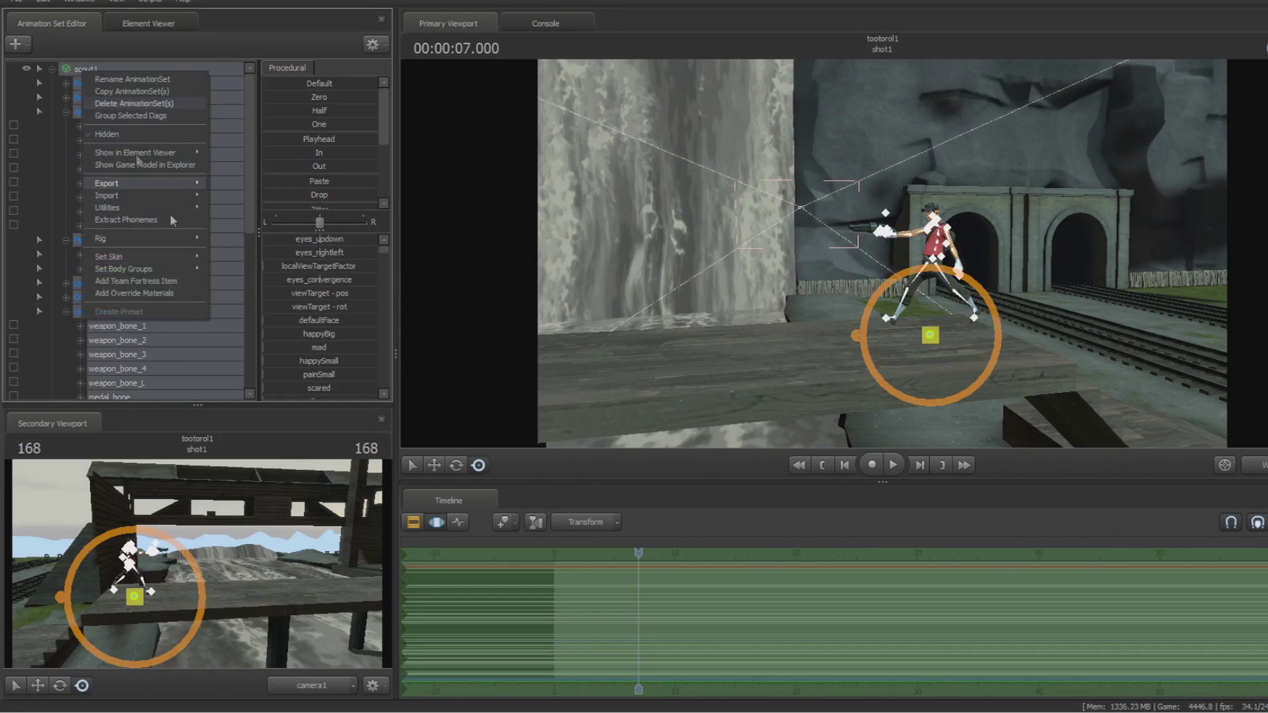
mouse_move(189, 199)
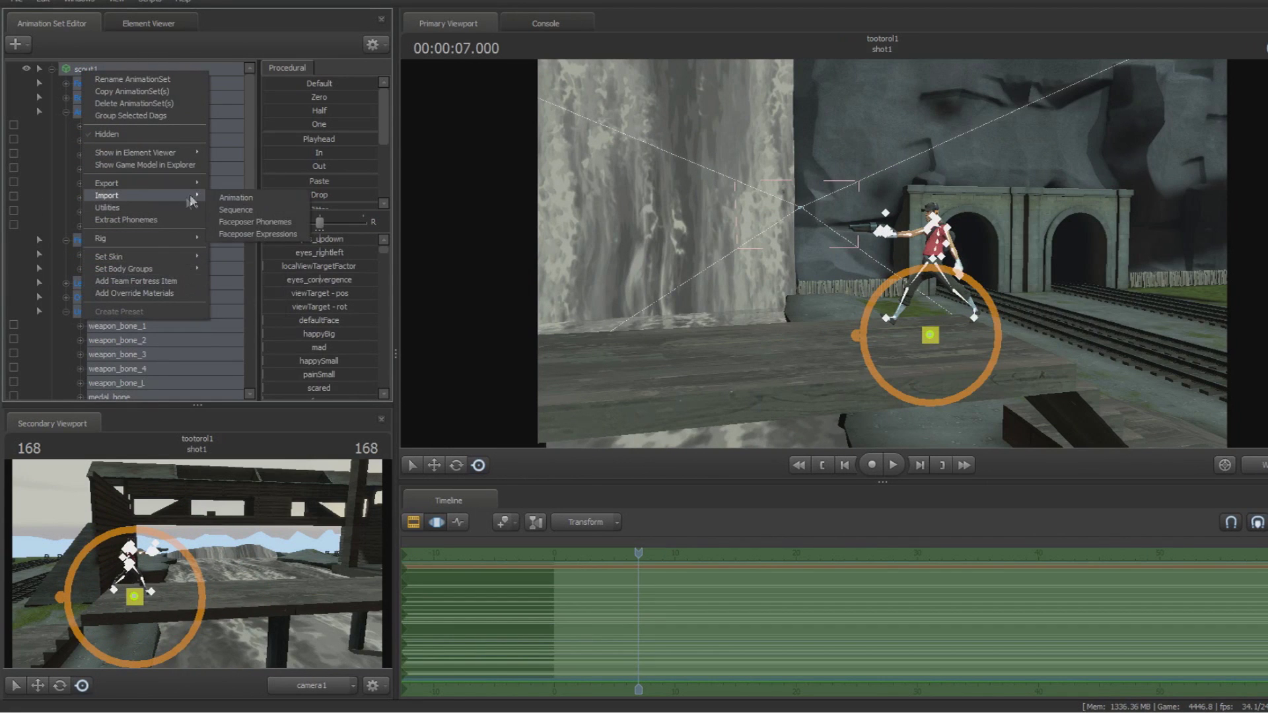
click(257, 209)
click(512, 386)
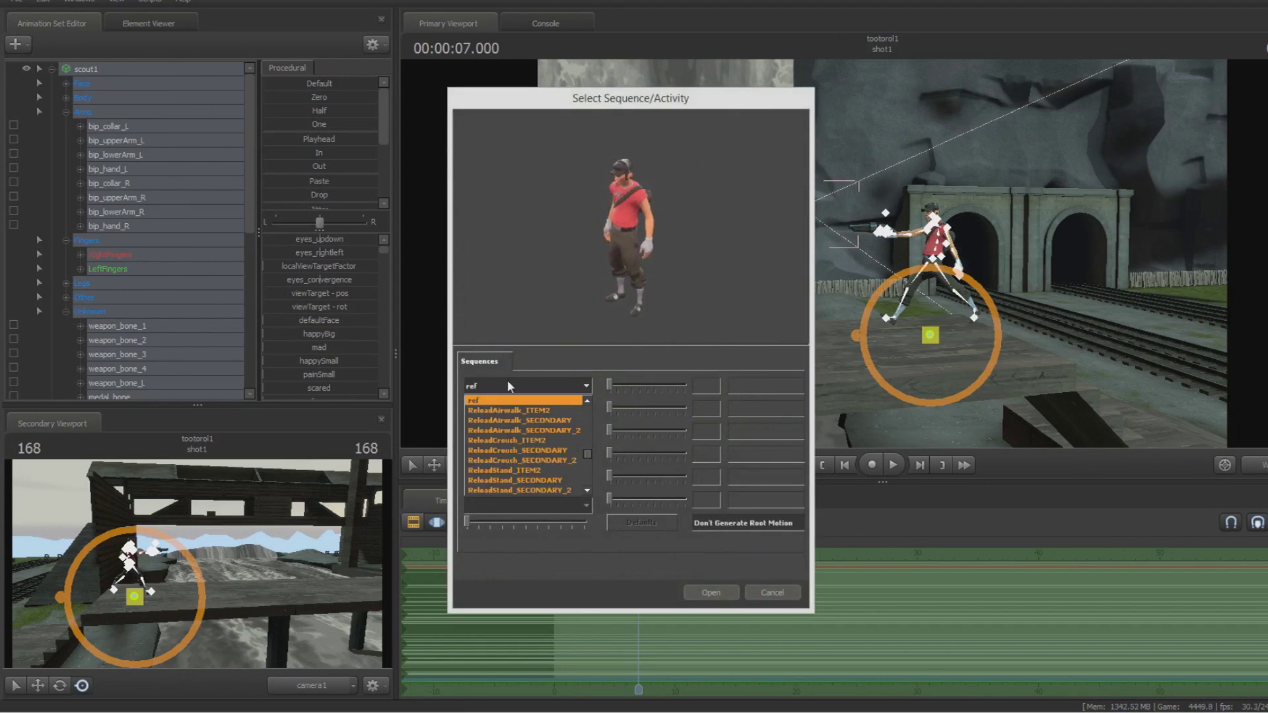
scroll(529, 443, down, 5)
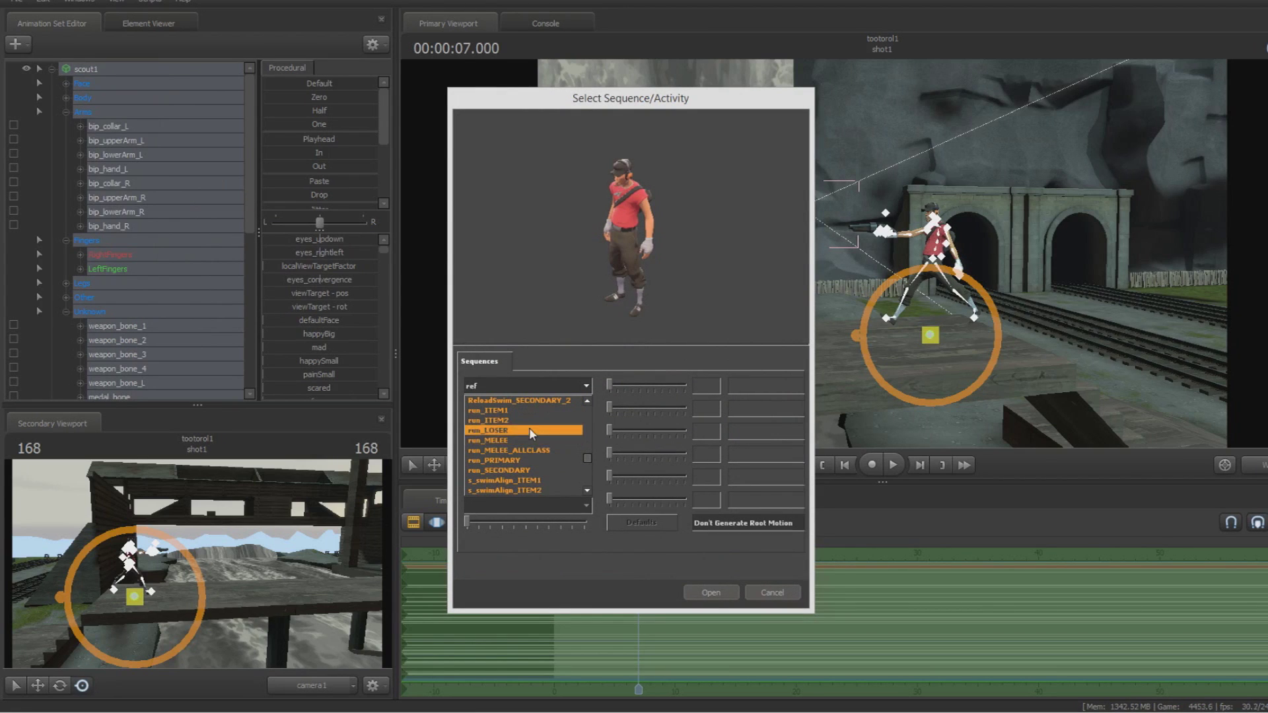
click(522, 430)
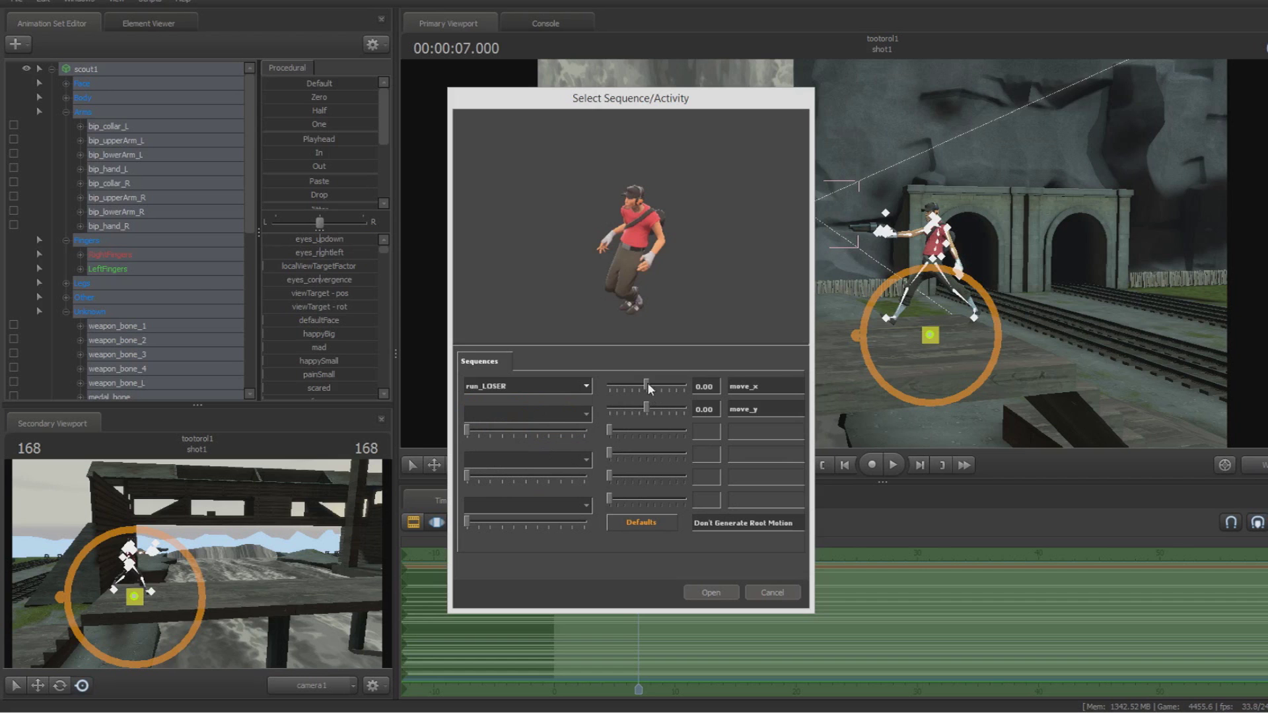
Set move_x to 1.00 with Pose Params Drive Root, and import the sequence onto the whole scout.
drag(648, 386, 727, 377)
click(730, 524)
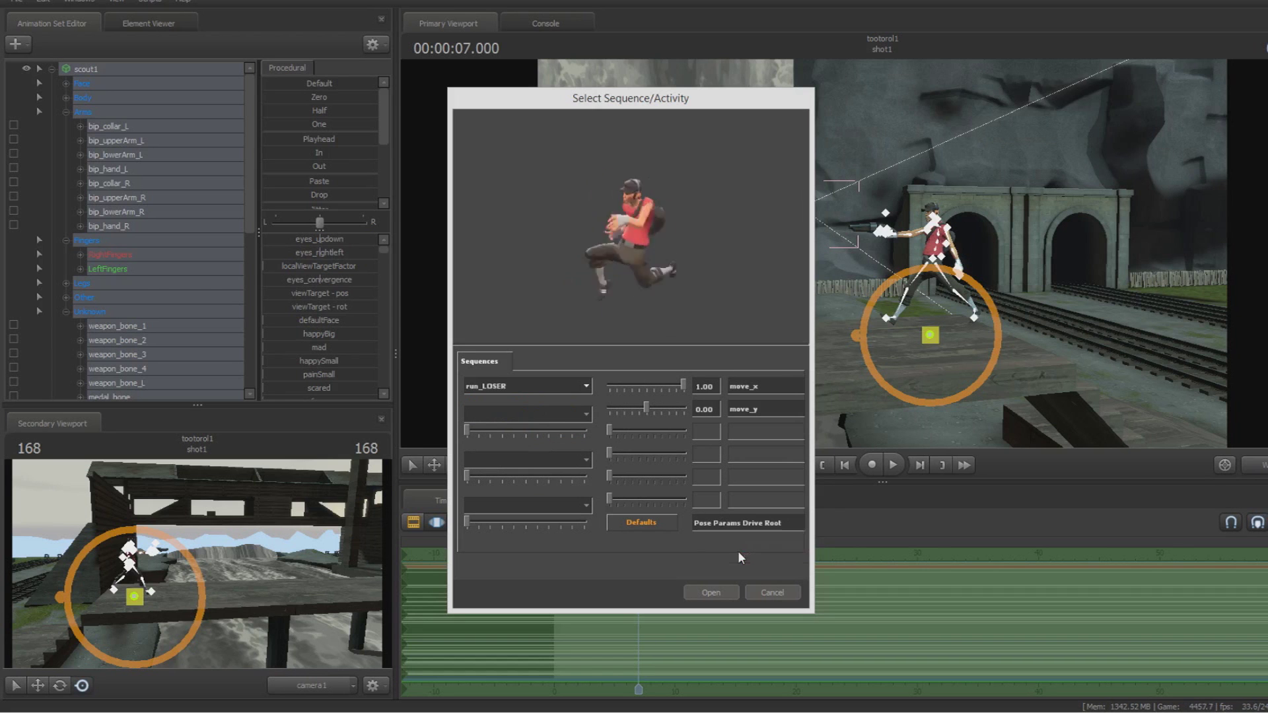
click(710, 592)
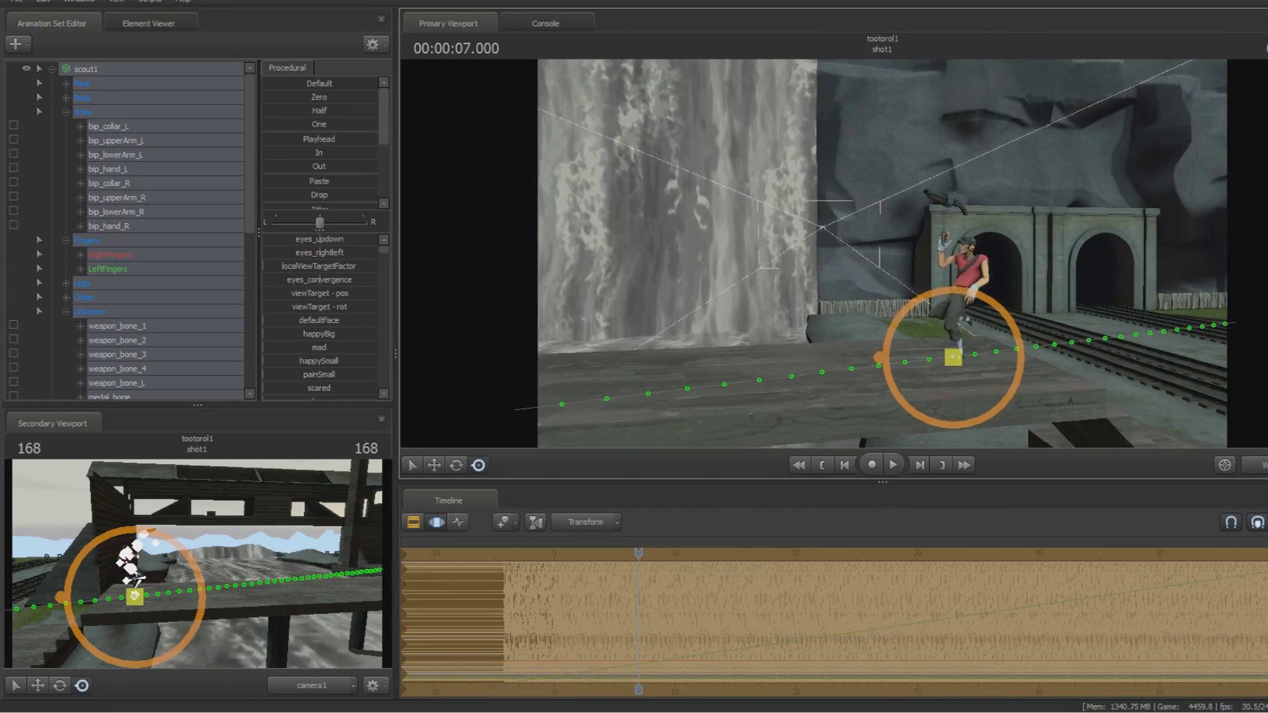
Play back the full-body run on the wooden platform and check how the scout's arms and weapon move.
mouse_move(883, 253)
mouse_down()
mouse_move(878, 139)
mouse_move(826, 132)
mouse_move(883, 253)
mouse_up()
key(space)
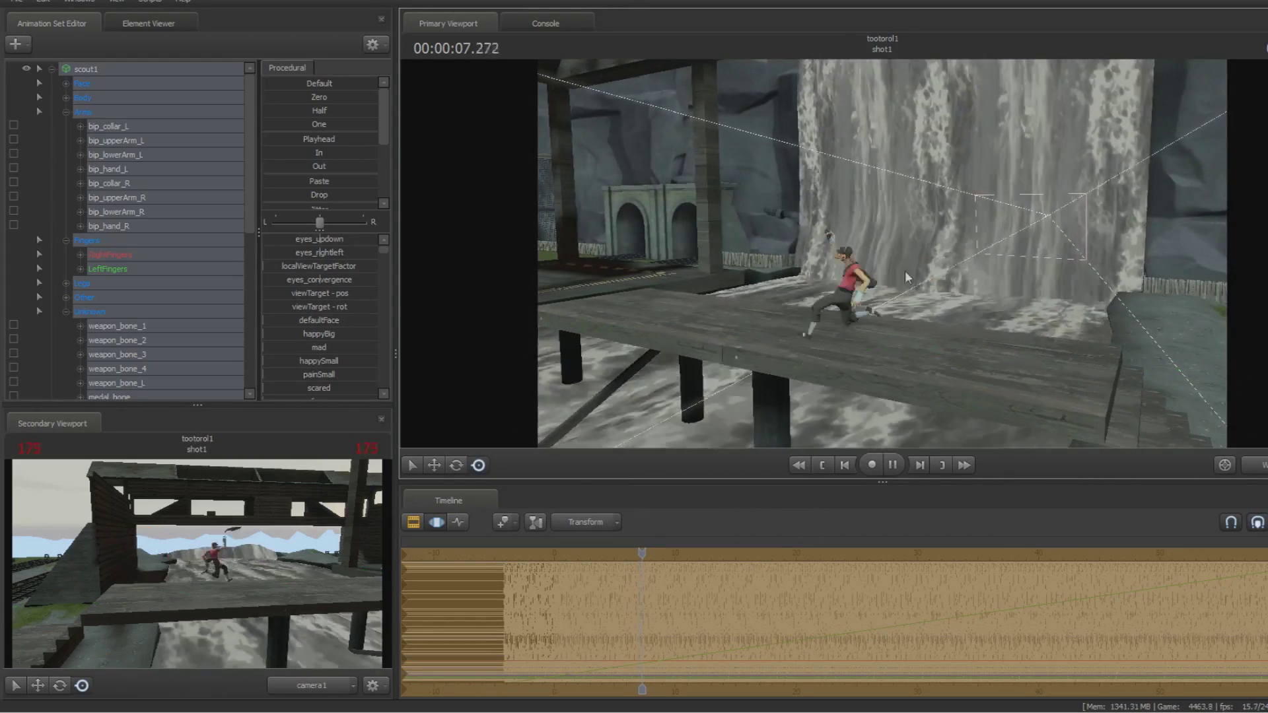
key(space)
drag(971, 324, 883, 259)
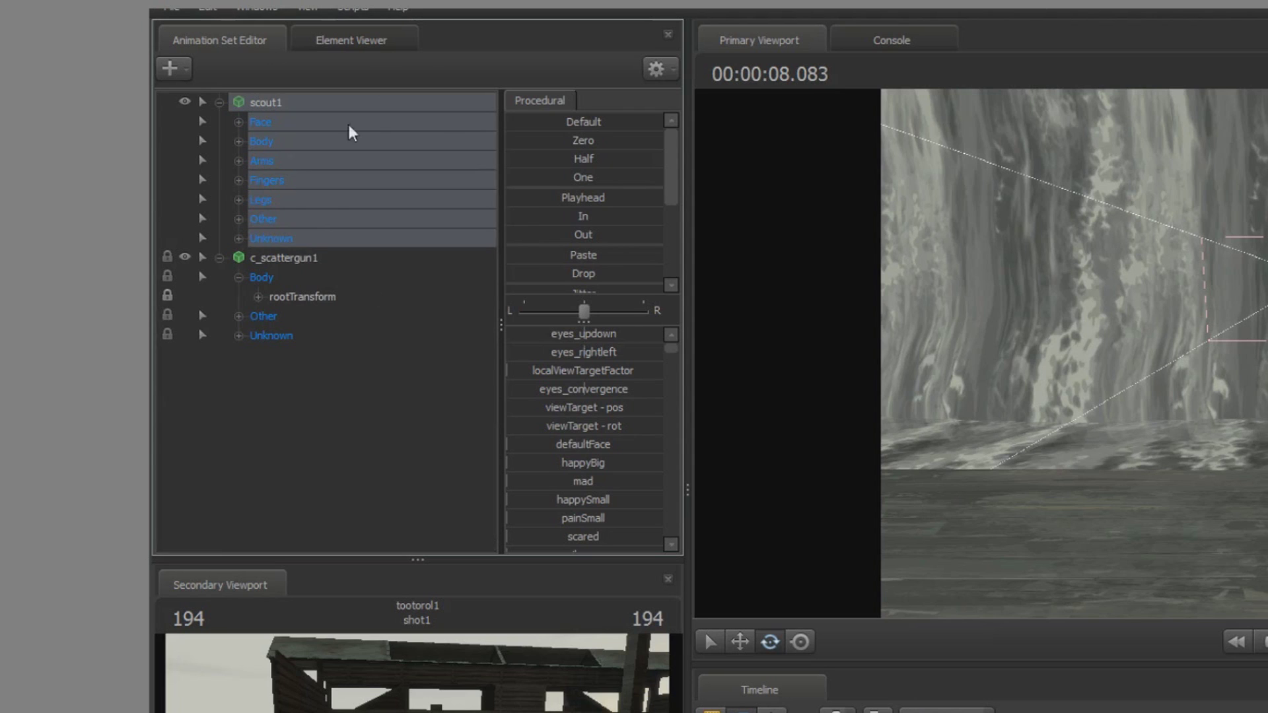
Select scout1's Legs group together with rootTransform and bip_pelvis in the Body group.
click(261, 199)
click(238, 141)
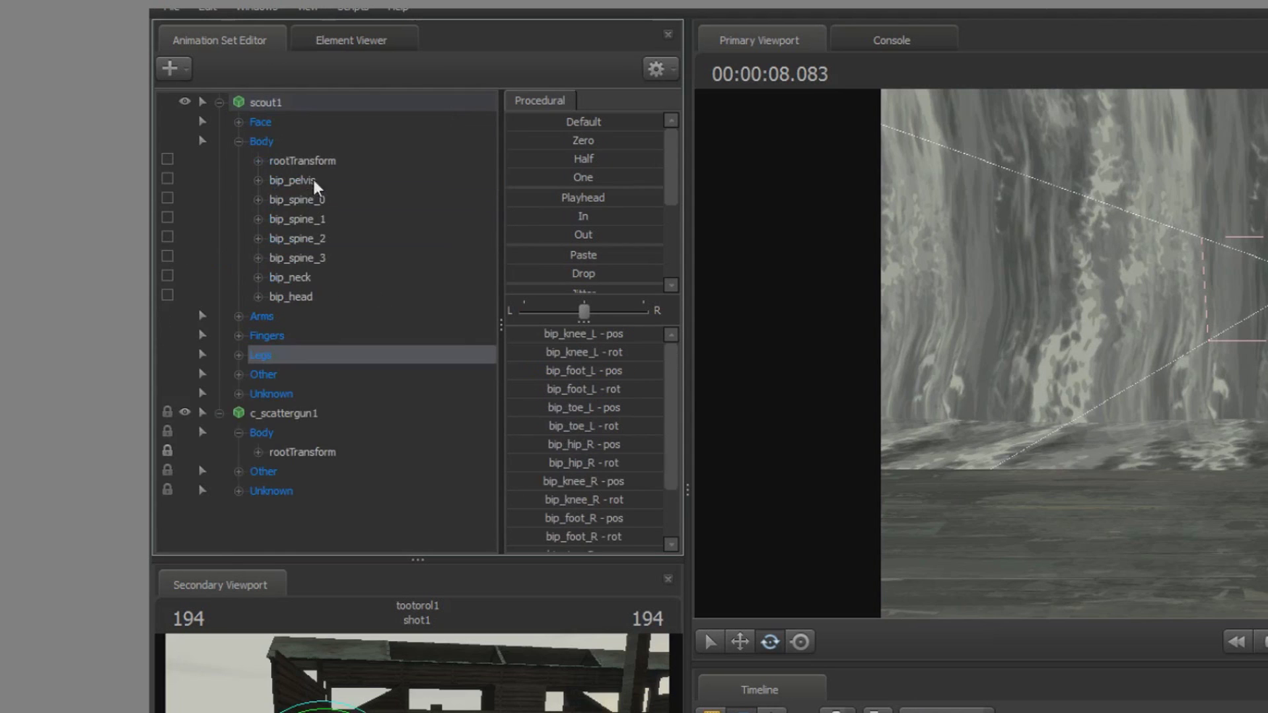
ctrl+click(325, 183)
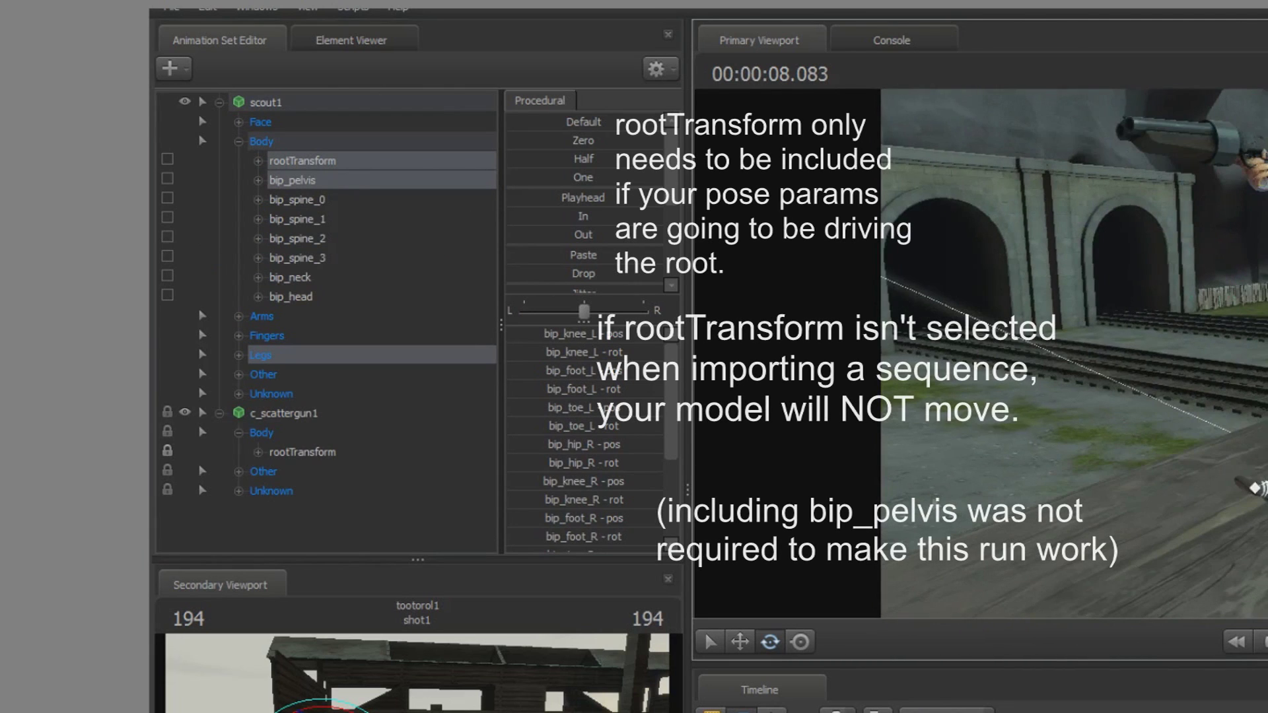
alt+drag(1242, 397, 1192, 393)
Import the run_LOSER sequence with move_x at 1.00 onto only the selected legs, pelvis and root.
right_click(322, 170)
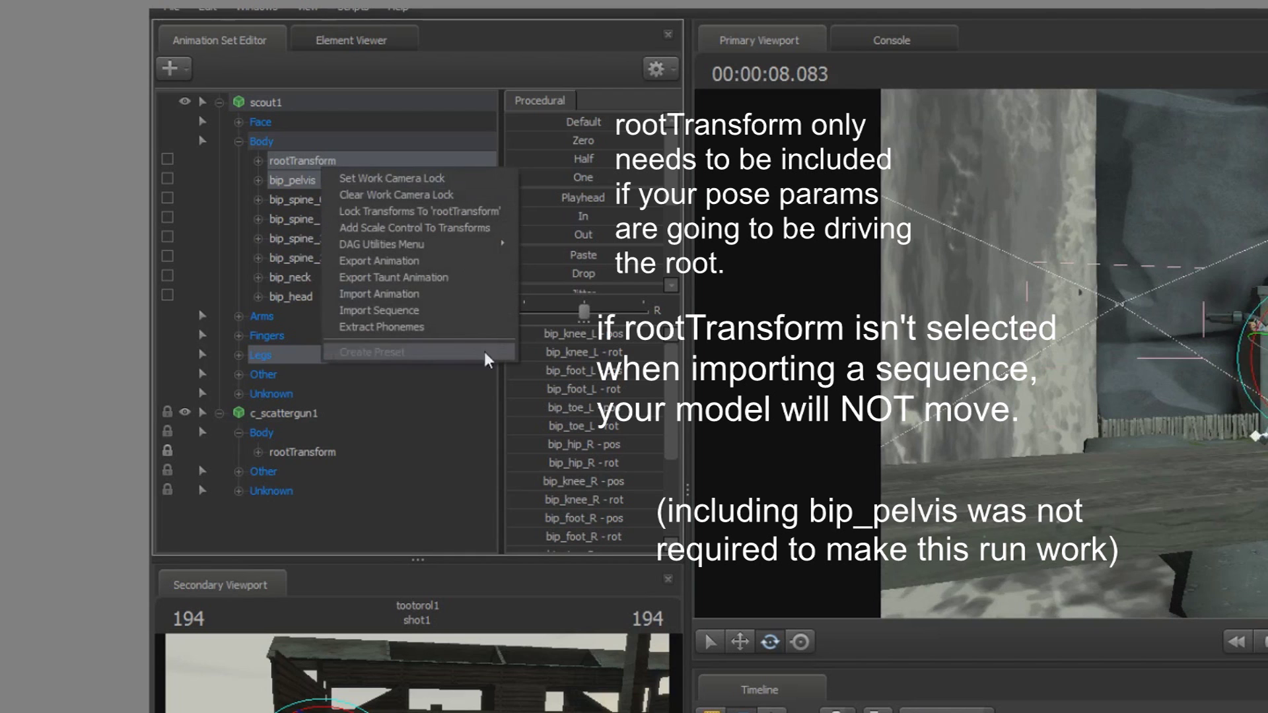
click(497, 316)
click(865, 533)
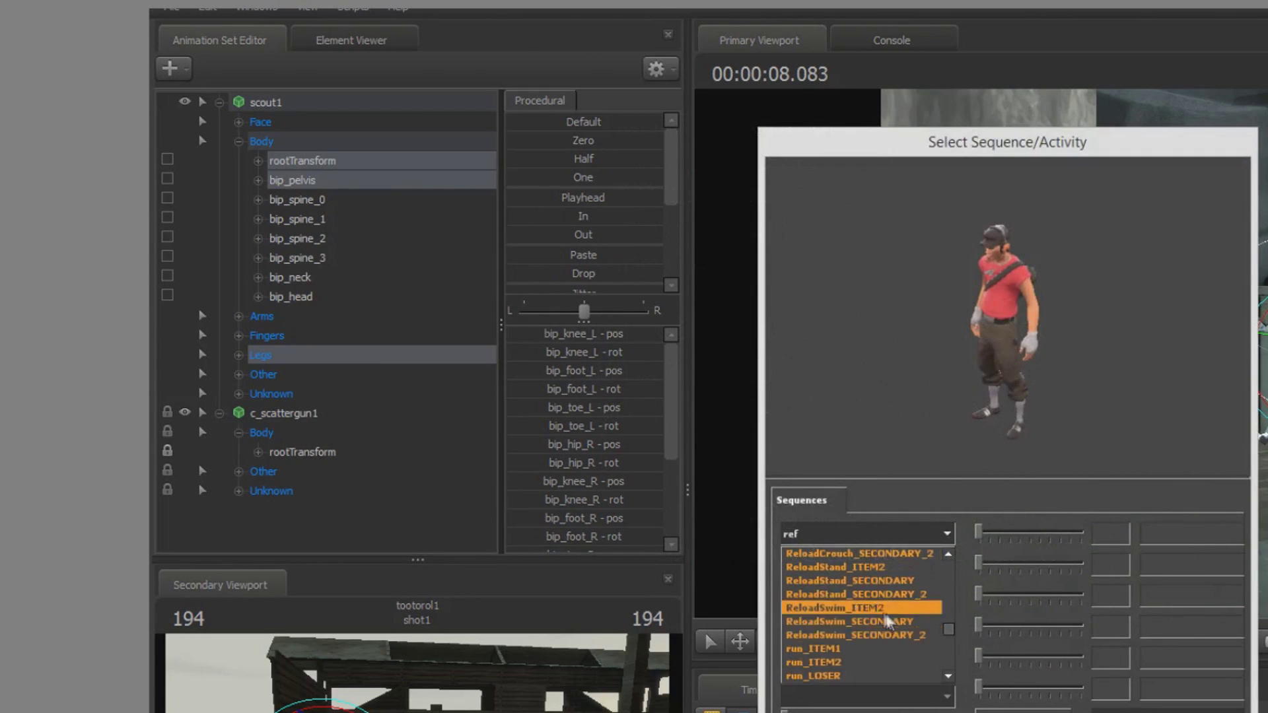
scroll(889, 621, down, 1)
click(893, 621)
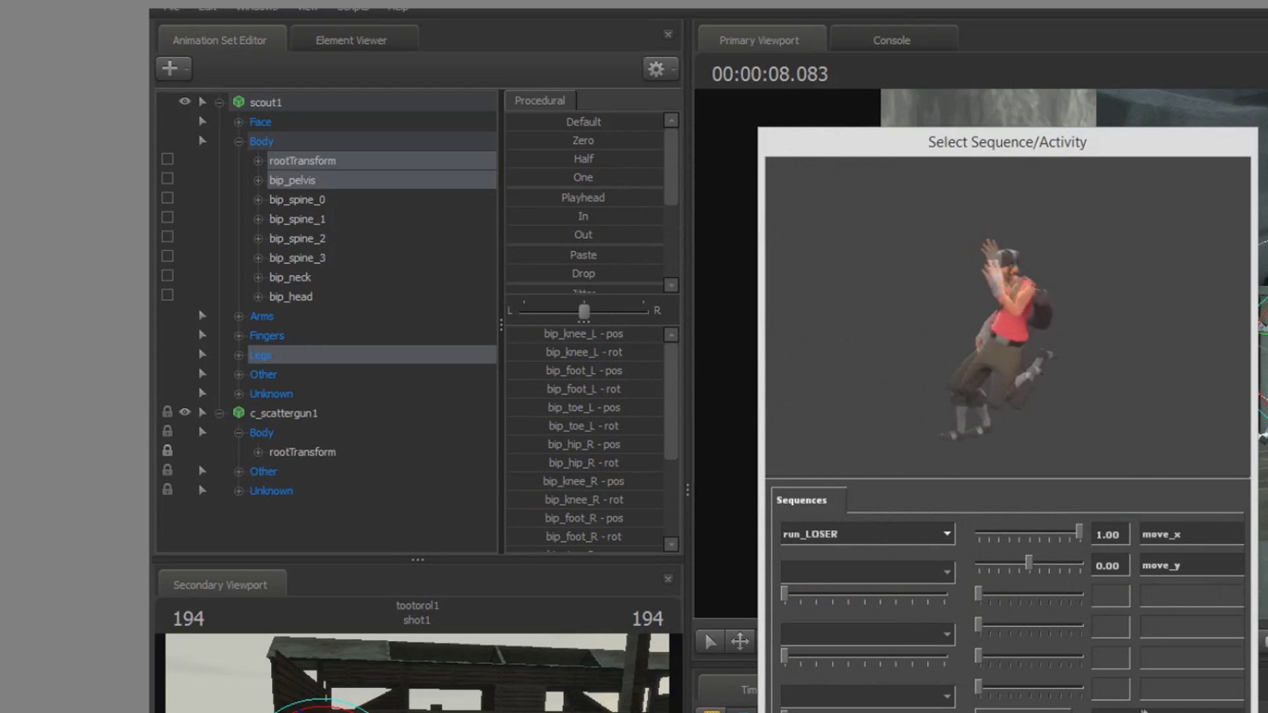
key(Return)
Play back the leg-only run while following the scout holding the scattergun along his path.
drag(1074, 328, 719, 328)
key(space)
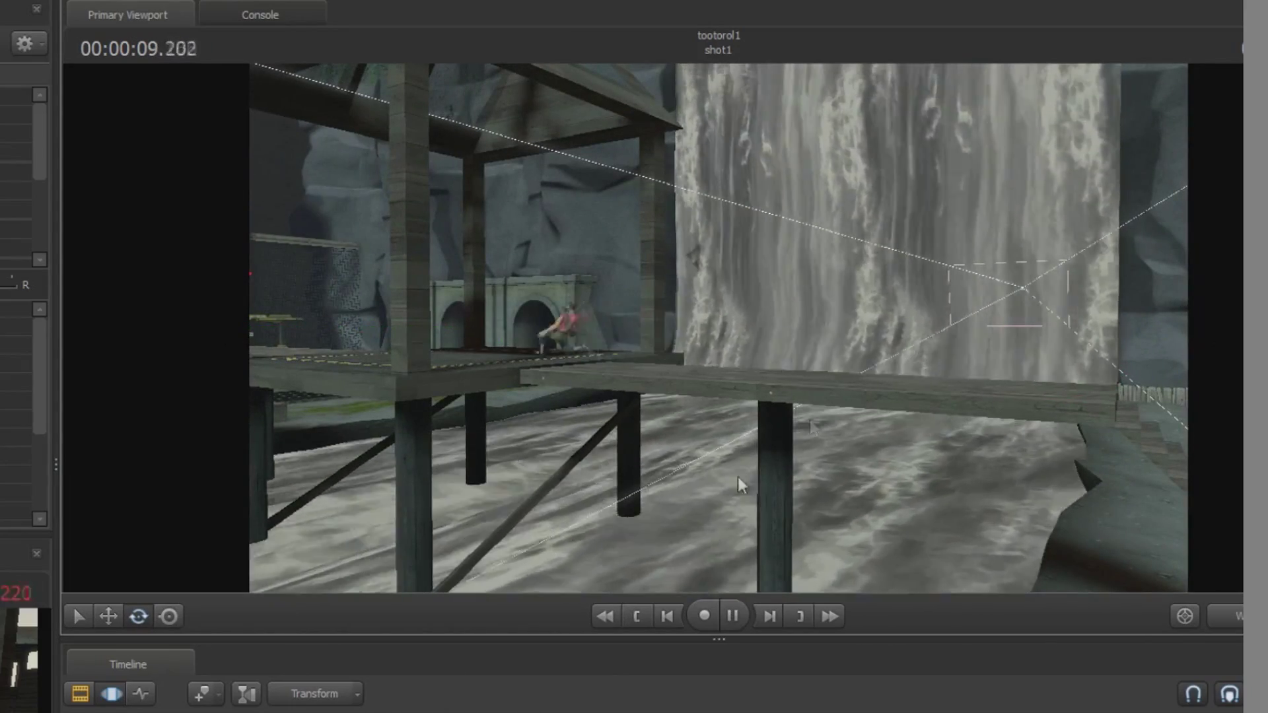
key(space)
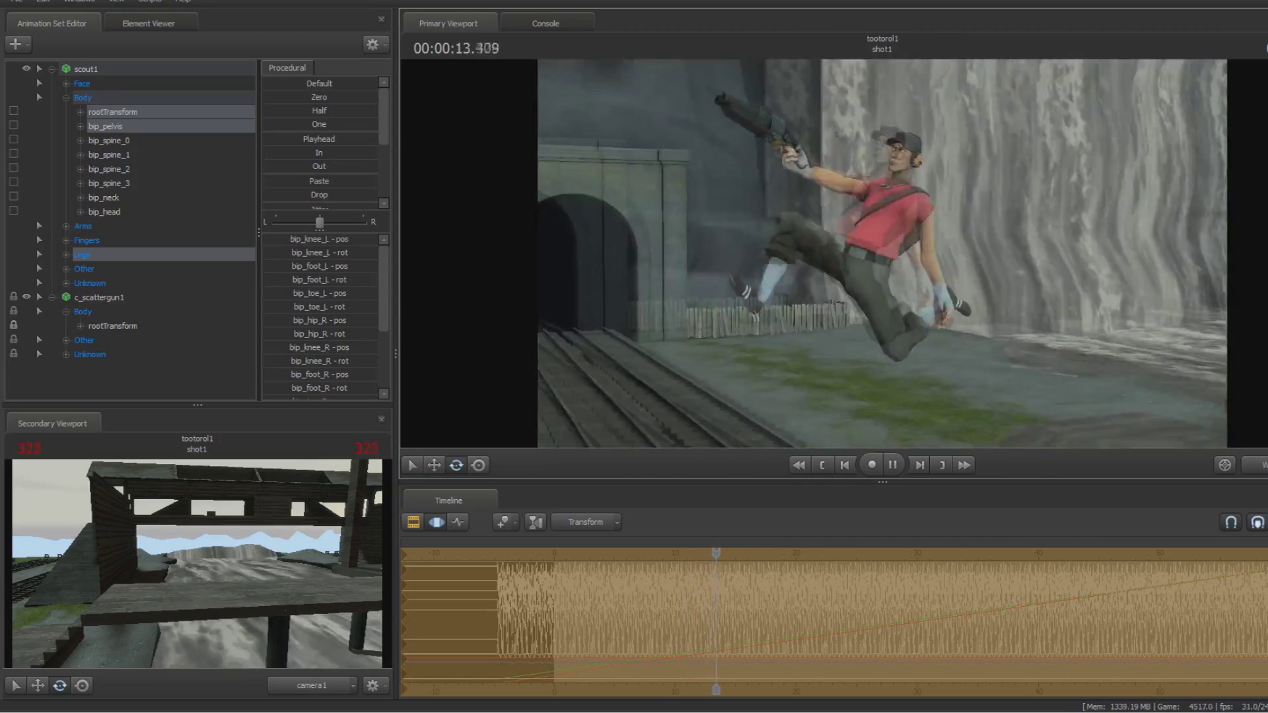
key(space)
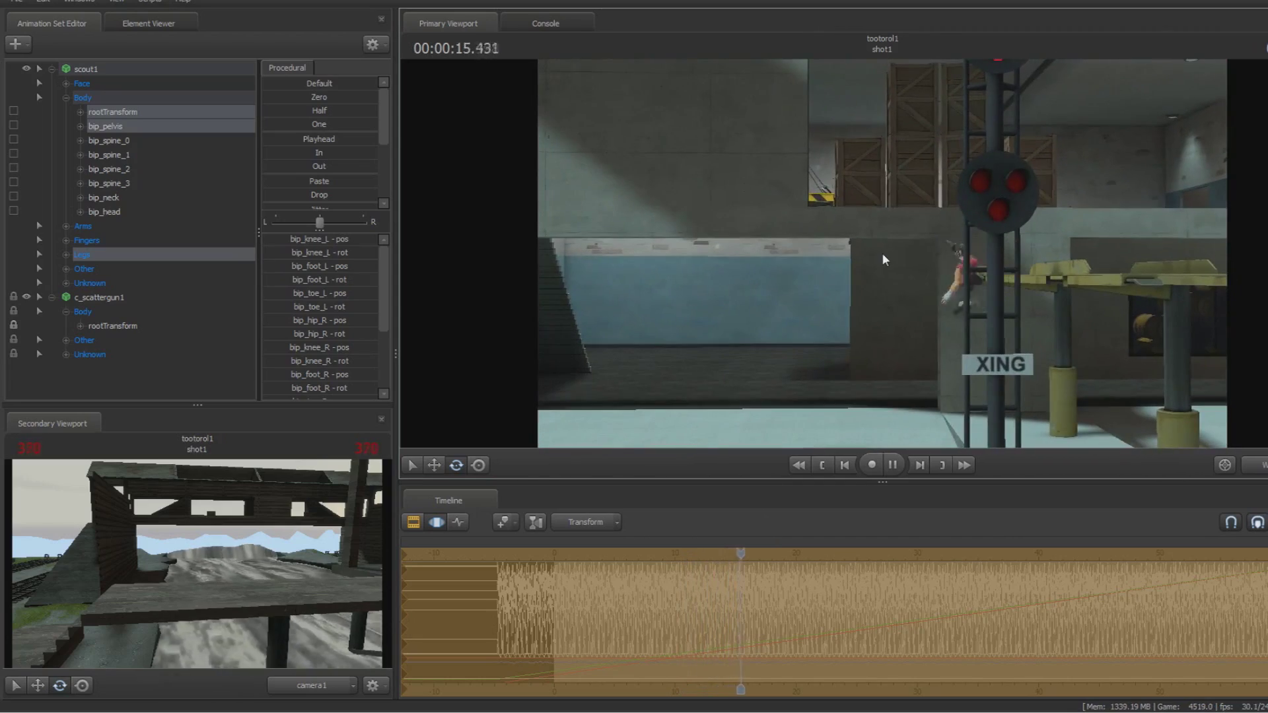
Undo the run sequence imported onto the scout's legs, pelvis and root.
key(ctrl+z)
drag(751, 277, 1123, 277)
key(w)
drag(883, 254, 665, 254)
key(s)
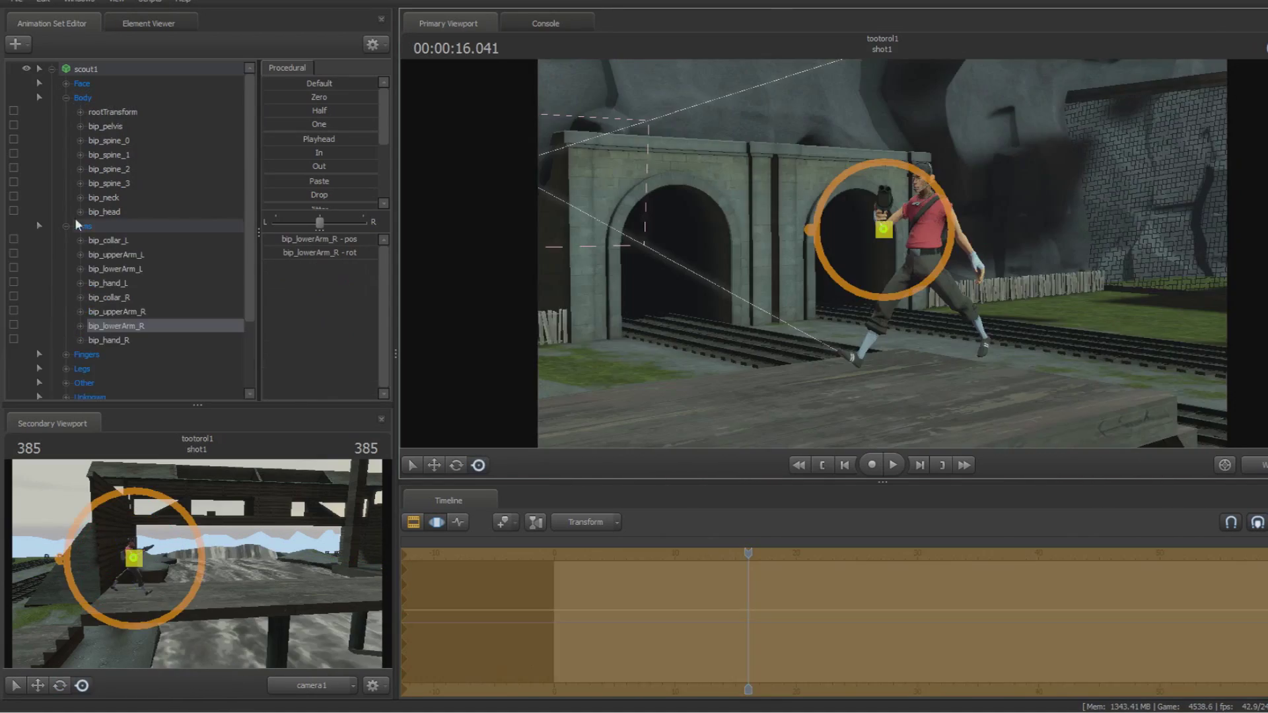
Select all of scout1 except the Fingers group, weapon_bone_1 through weapon_bone_4 and weapon_bone_L.
click(66, 226)
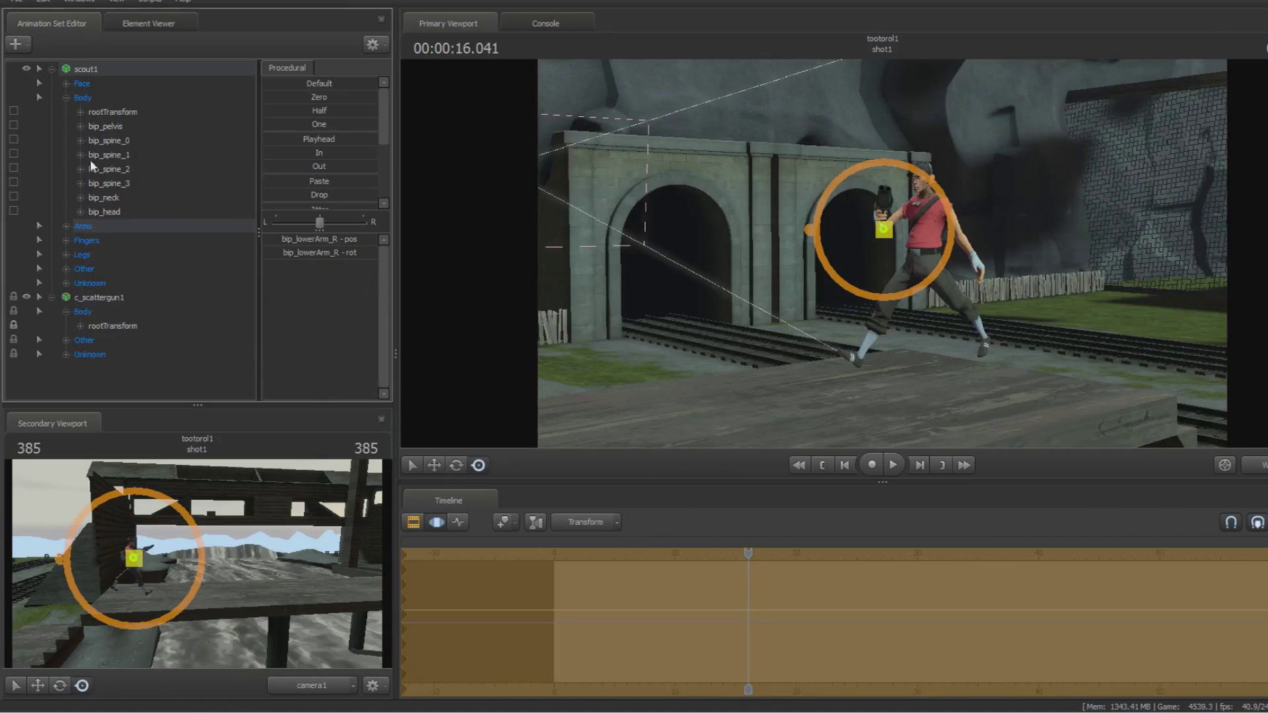
click(66, 98)
click(86, 69)
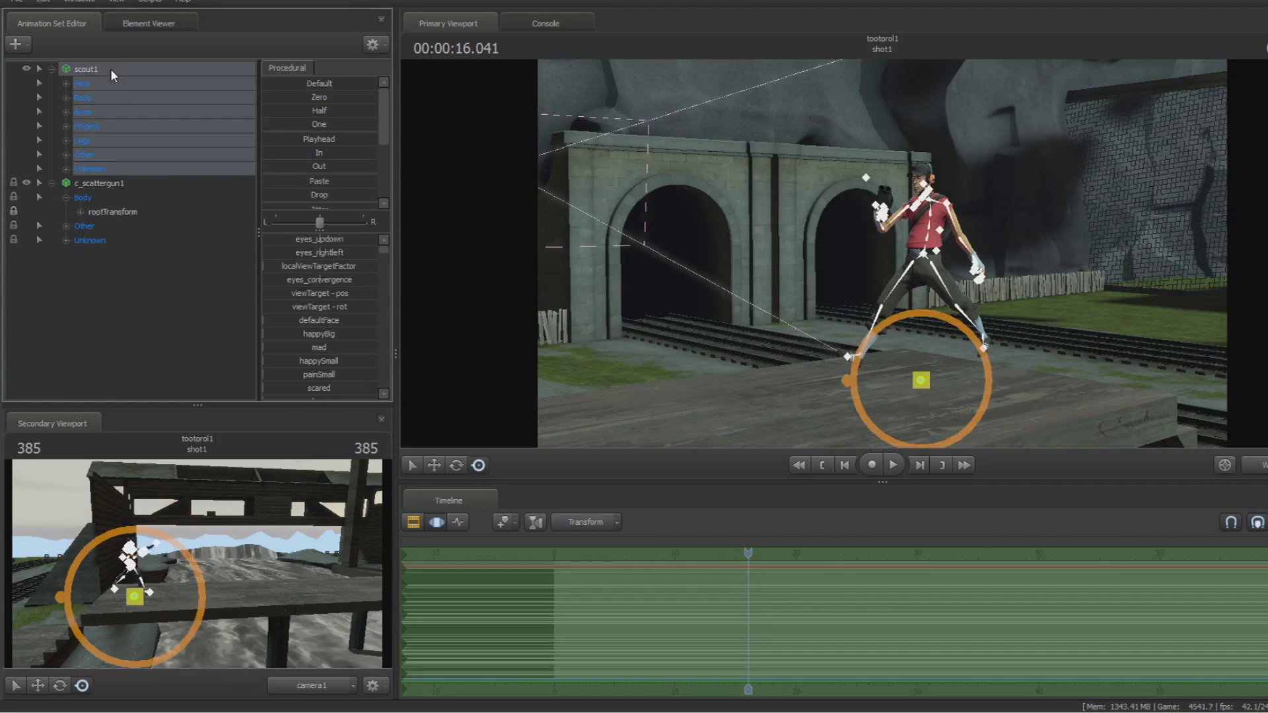
click(66, 169)
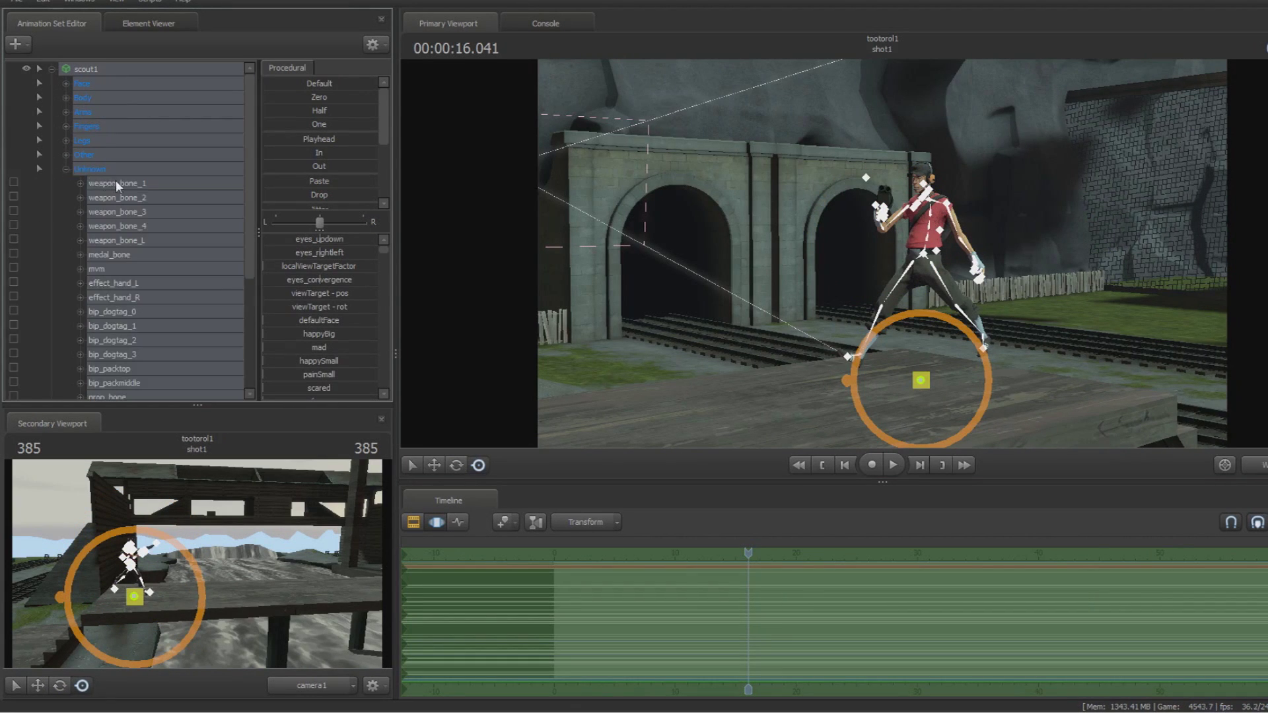
ctrl+click(152, 228)
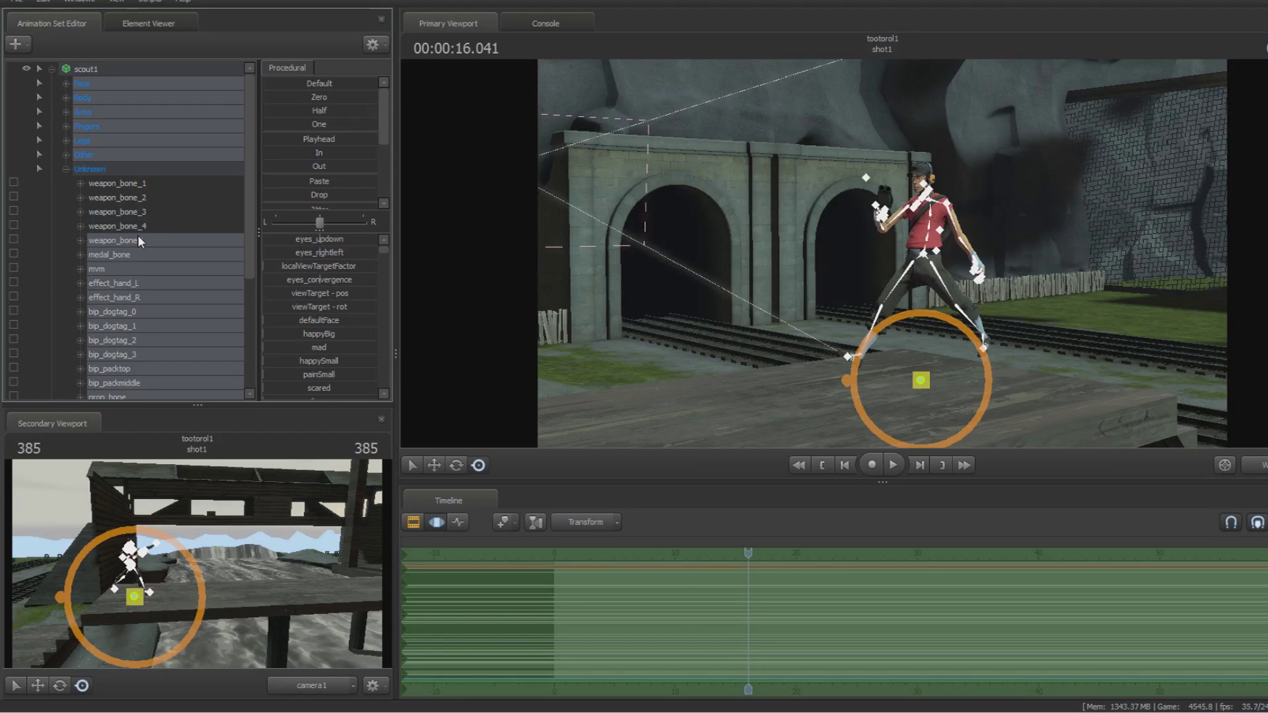
ctrl+click(137, 240)
ctrl+click(69, 128)
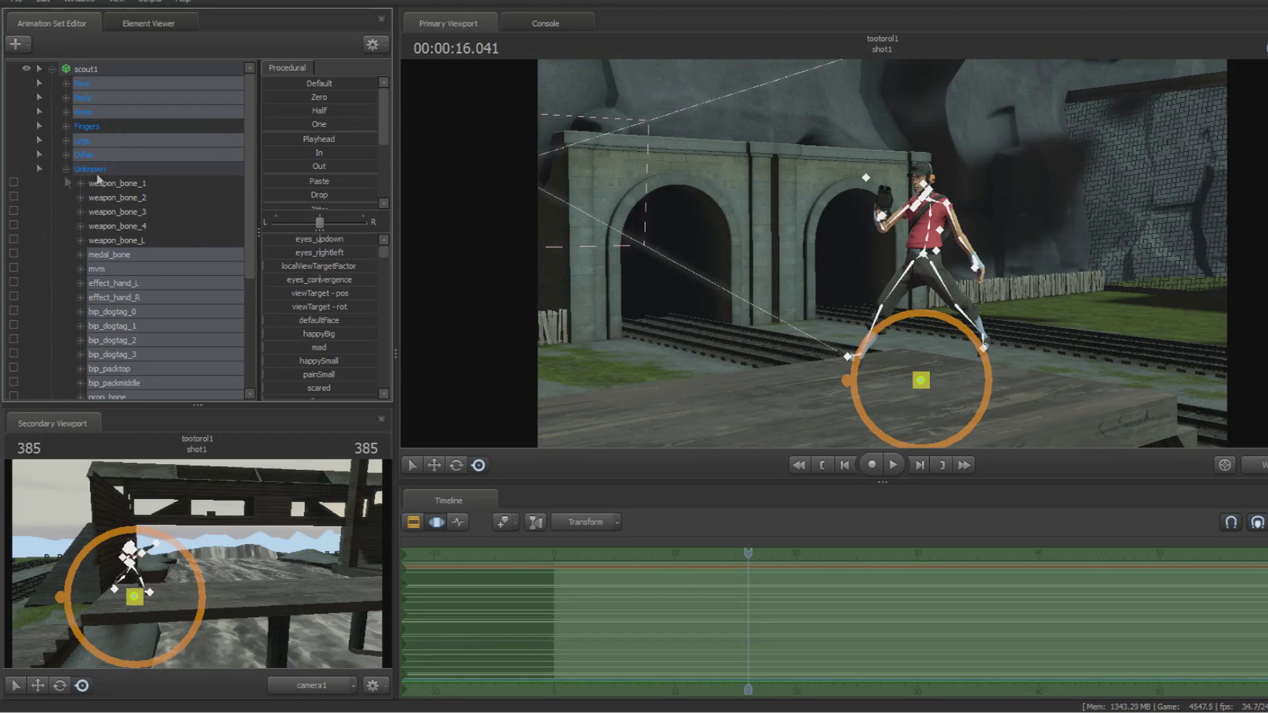
Import the ref sequence onto the selected controls without generating root motion.
right_click(121, 93)
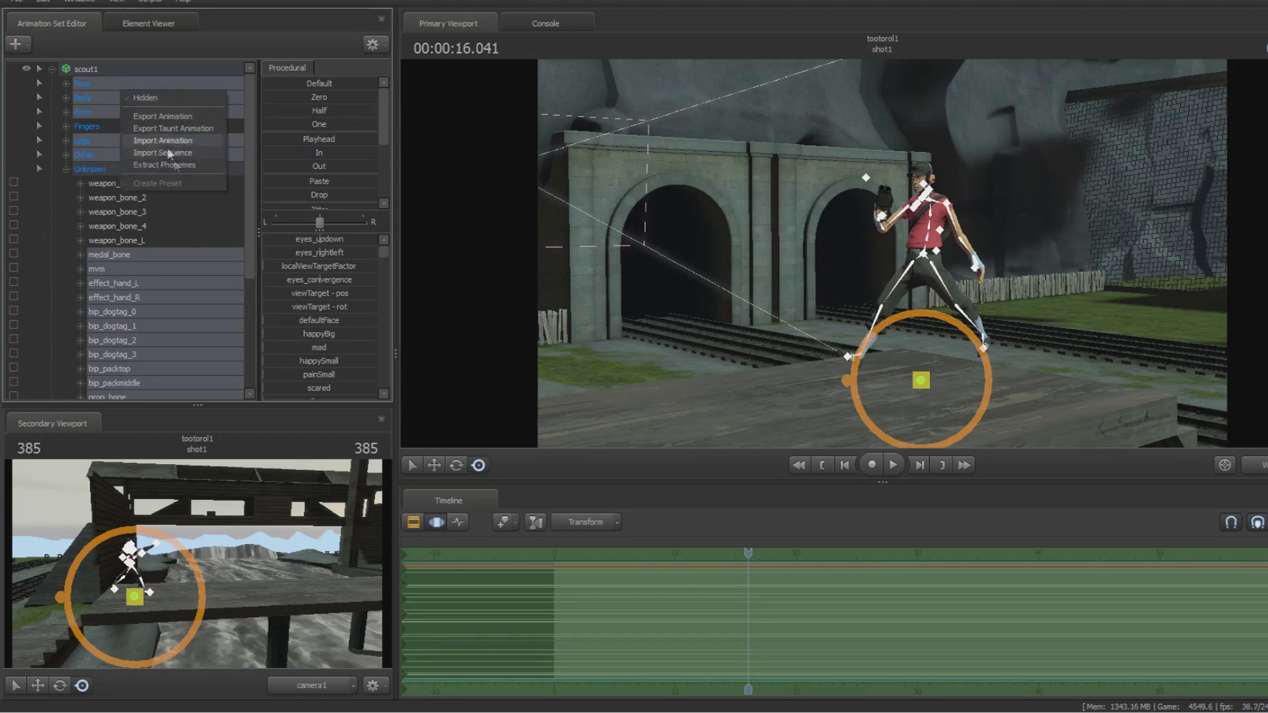
click(202, 154)
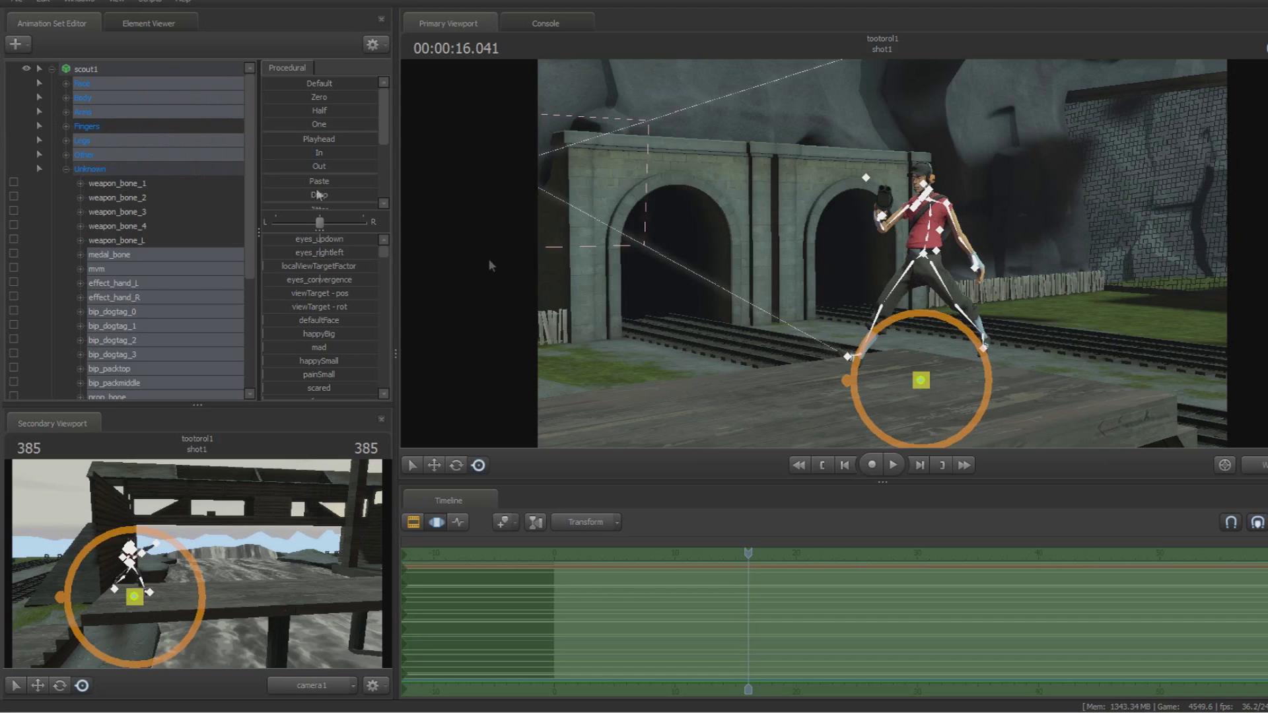
click(710, 592)
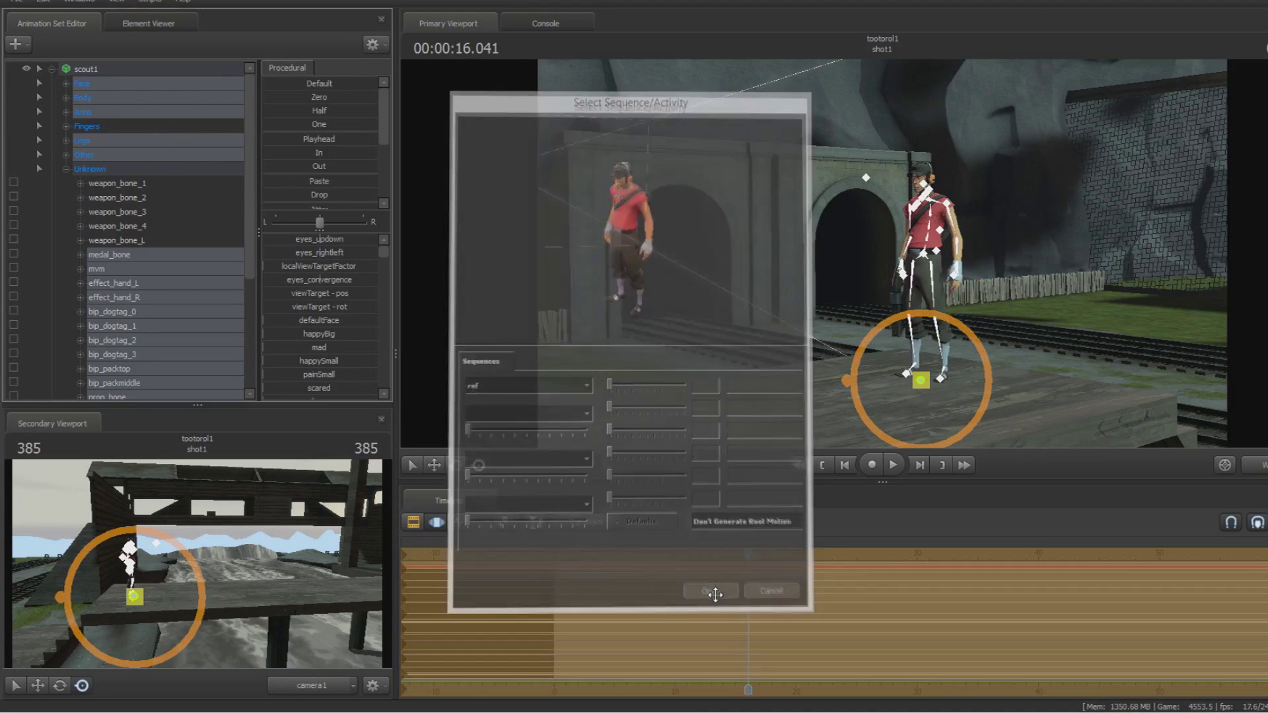
Pose the scout's right arm from bip_hand_R so that the scattergun is held up at about waist height.
drag(883, 253, 1071, 218)
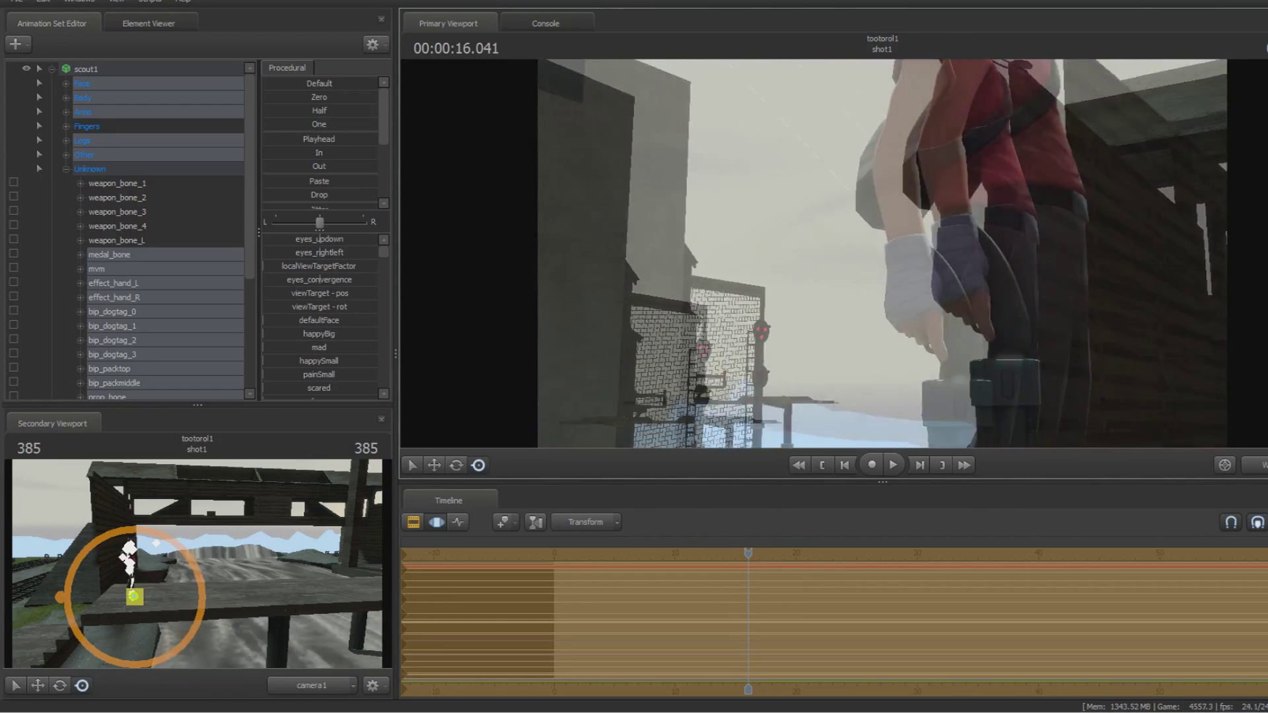
click(922, 226)
drag(930, 218, 1031, 171)
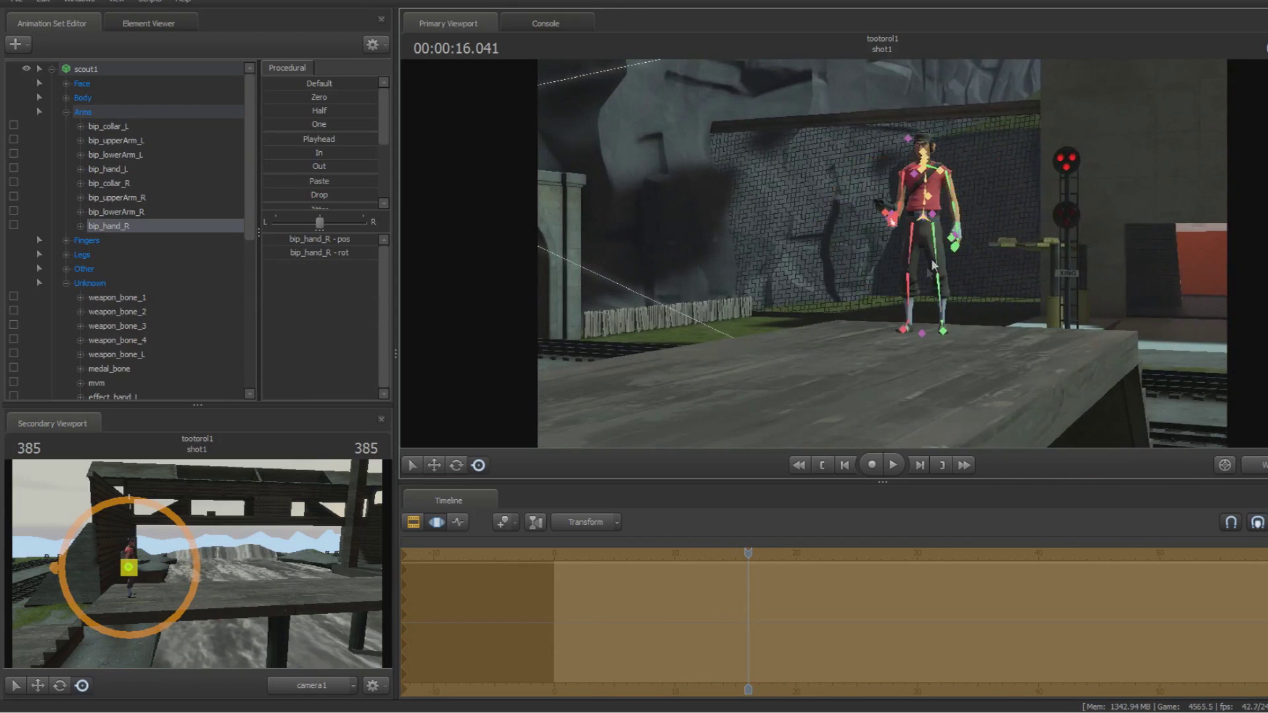
Start a sequence import on rootTransform, bip_pelvis and the Legs group, choosing crouch_walk_PRIMARY with move_x at 0.77.
ctrl+click(934, 225)
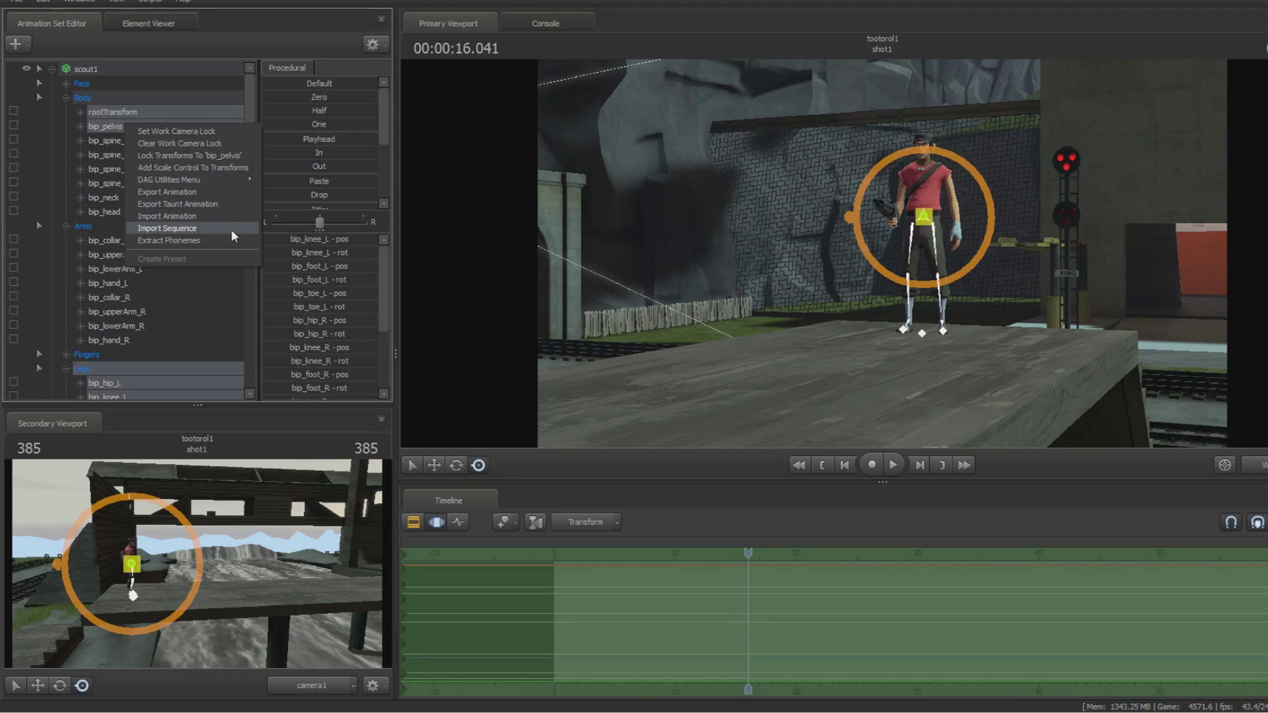
click(232, 231)
click(566, 389)
scroll(560, 438, down, 3)
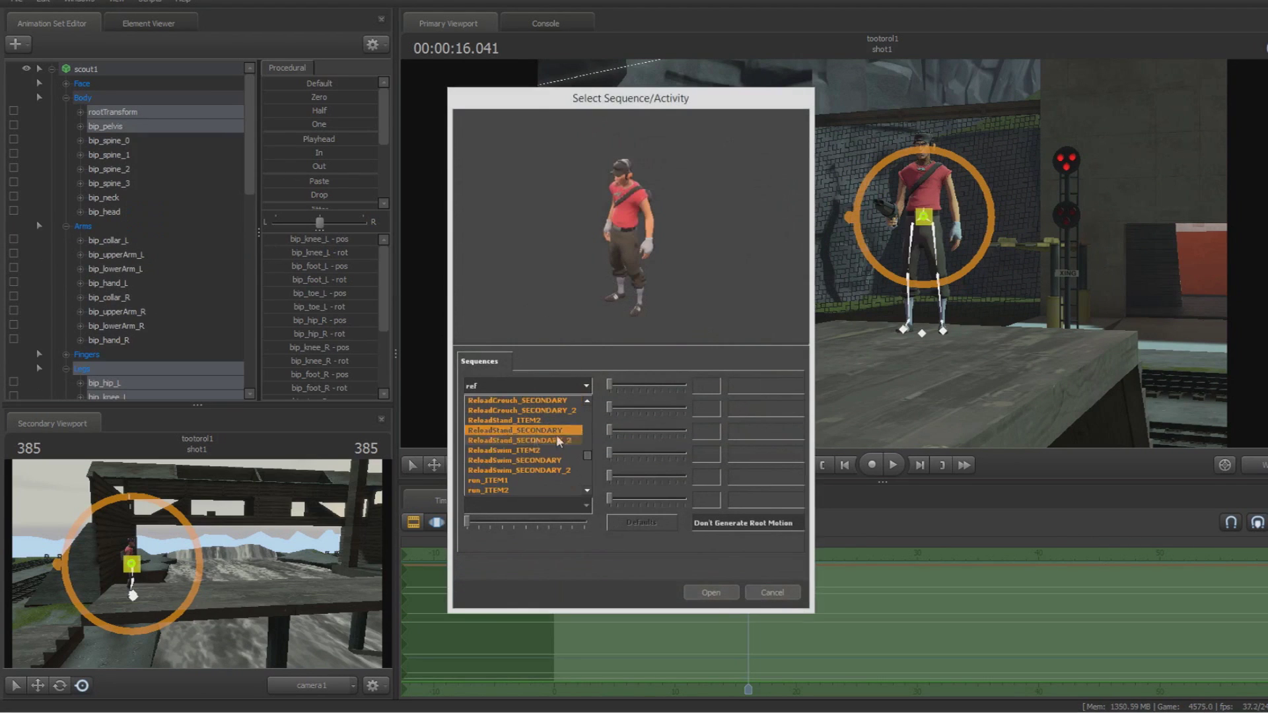
click(519, 460)
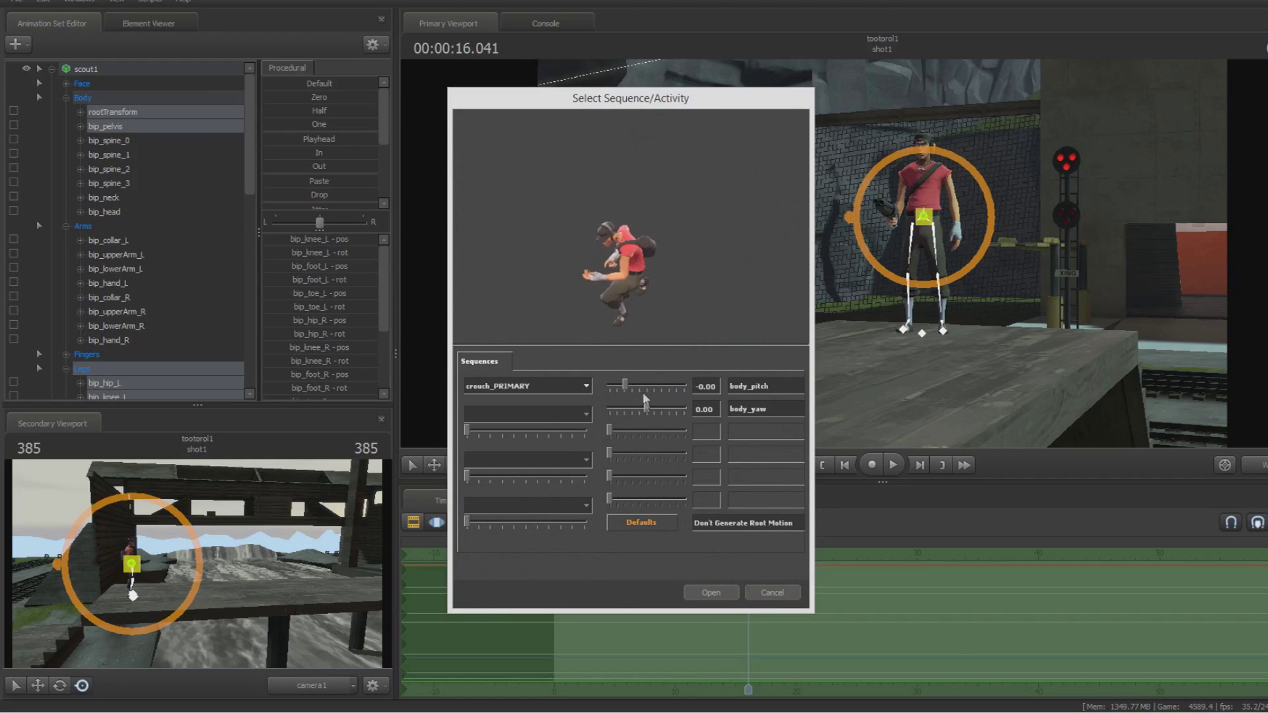
click(557, 390)
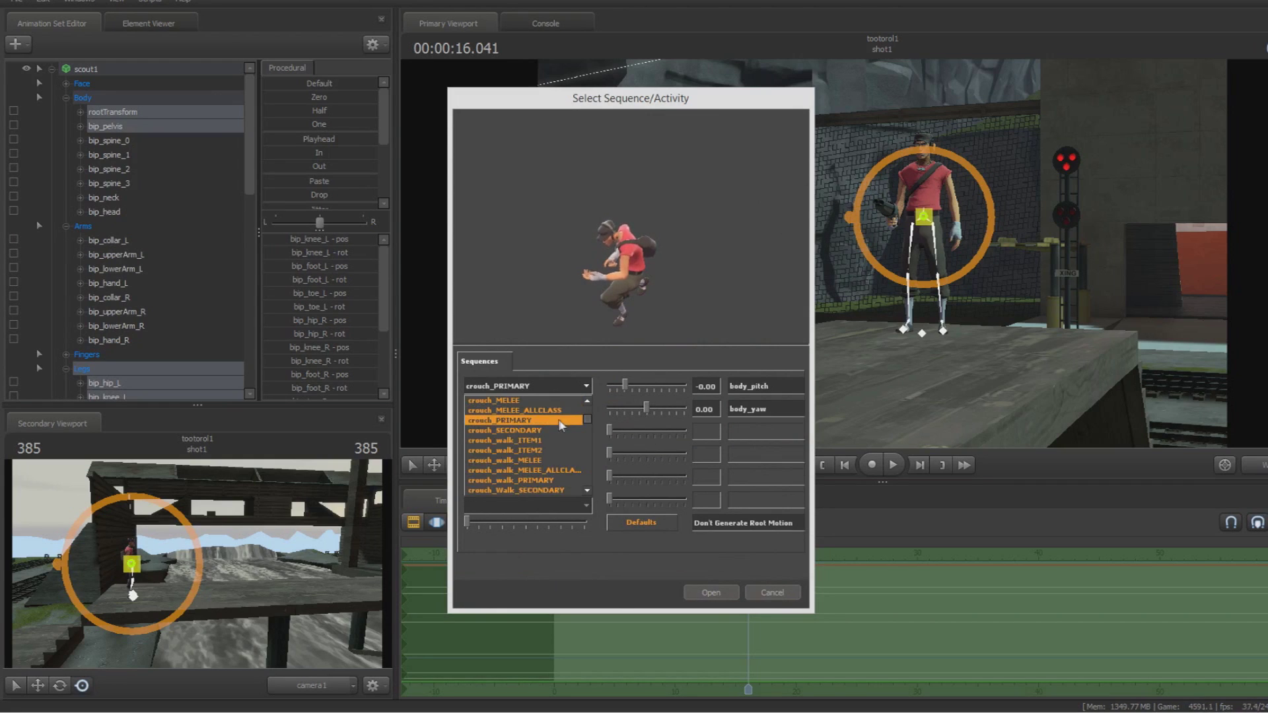
click(565, 481)
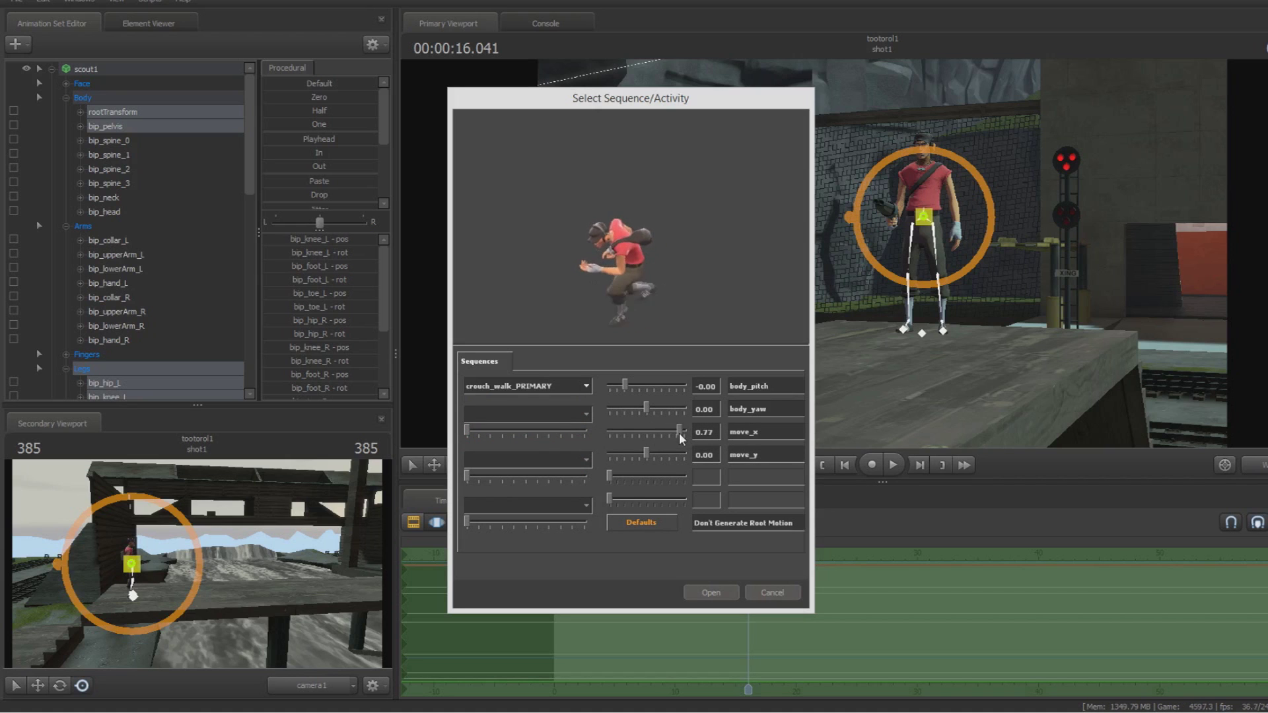
Set the root motion option to Pose Params Drive Root and import the sequence onto the selected controls.
click(741, 523)
click(743, 540)
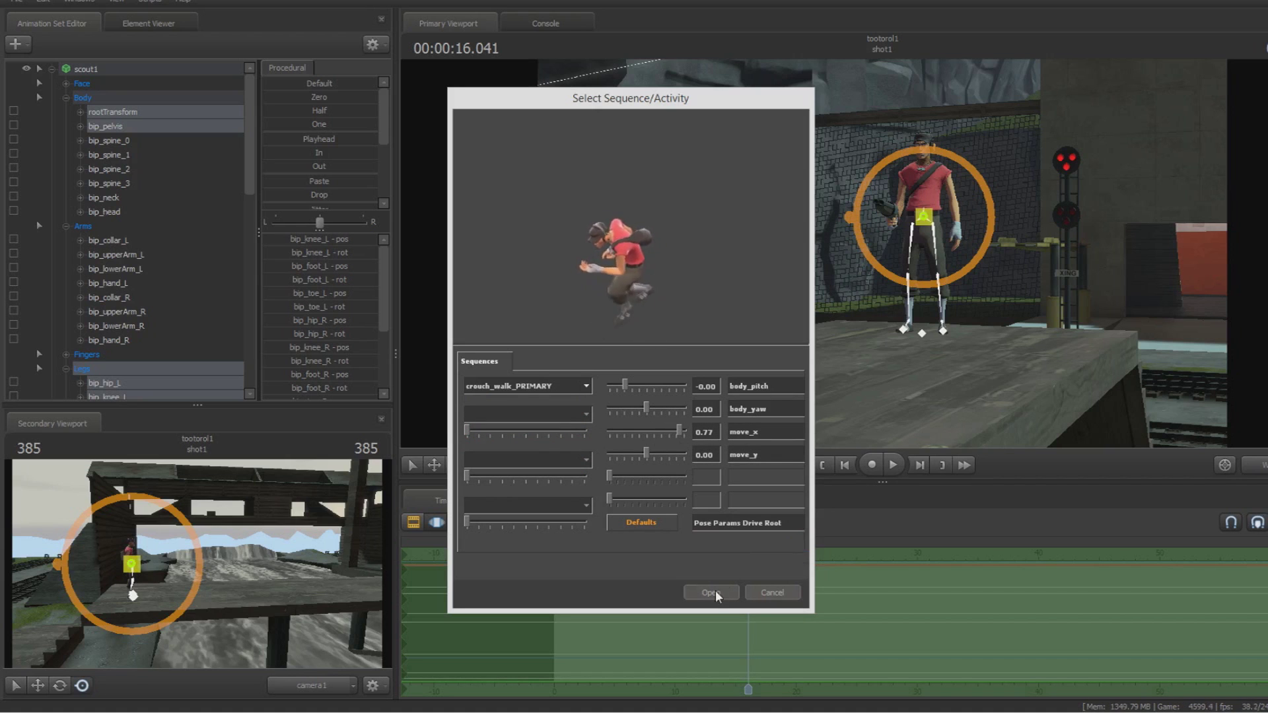
click(711, 592)
Select the scout's bip_hand_L and play back the shot to review the run combined with the scattergun-holding pose.
drag(1020, 410, 954, 363)
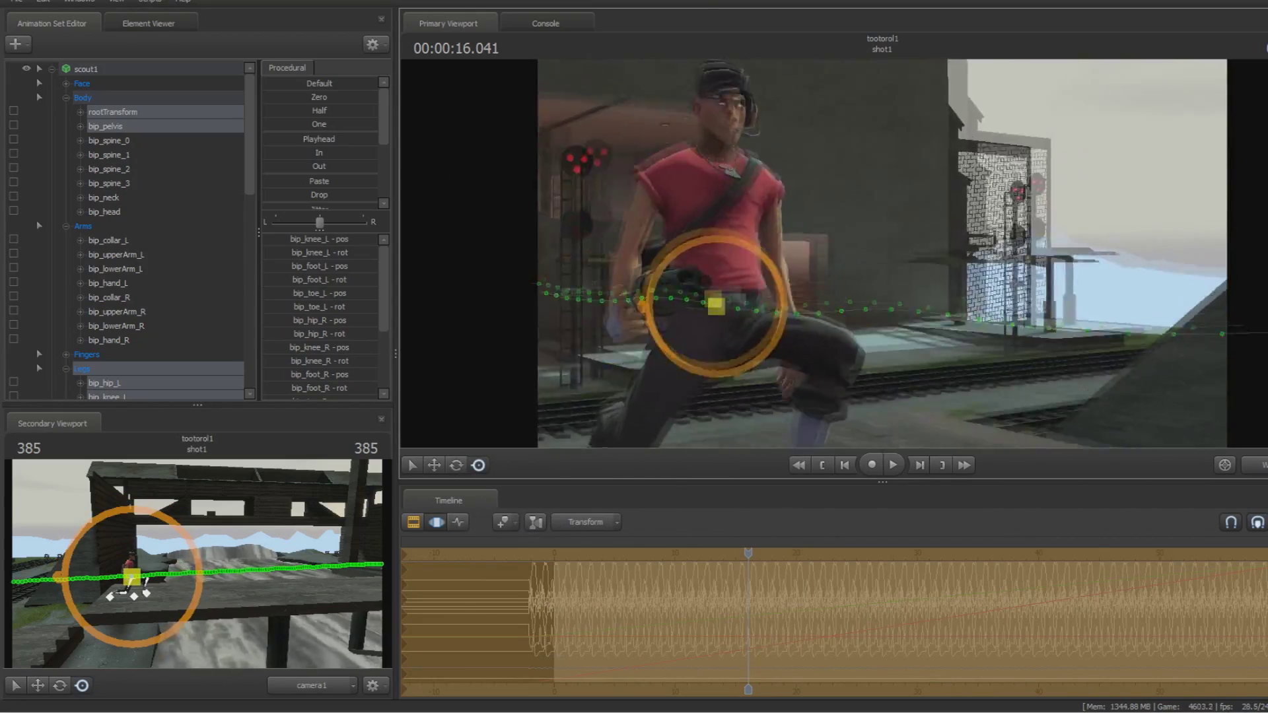
click(803, 319)
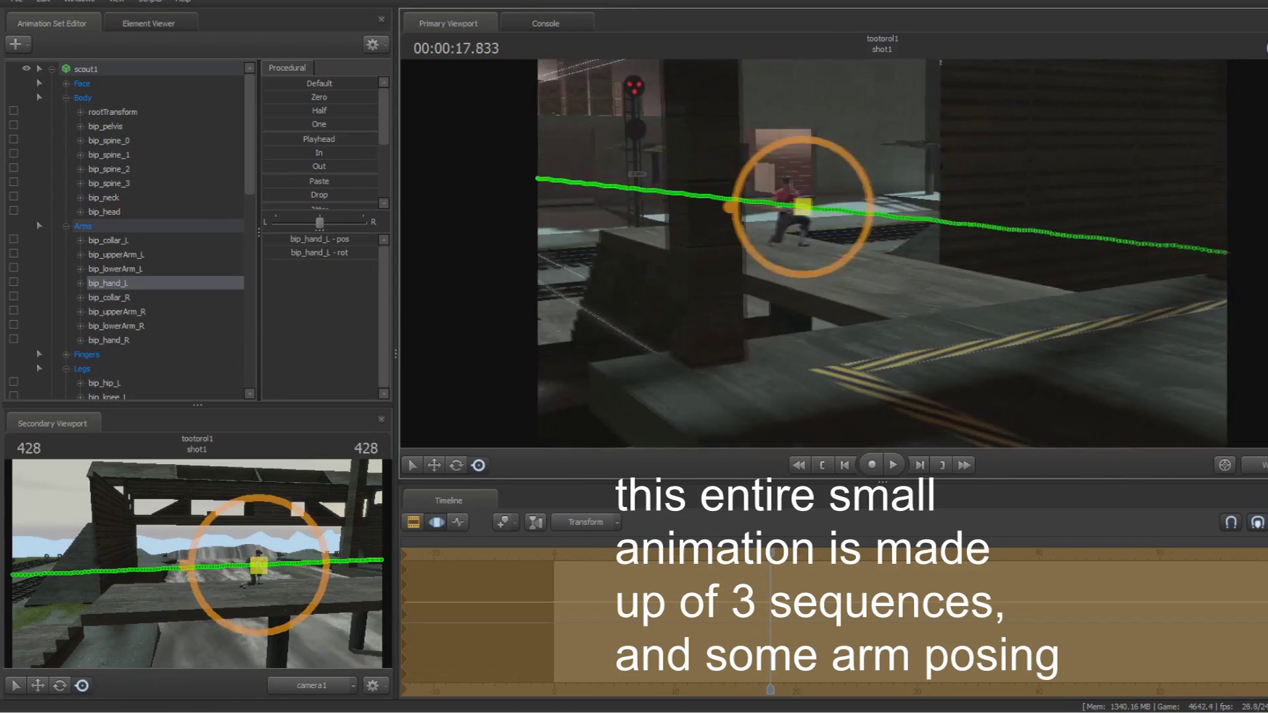
key(space)
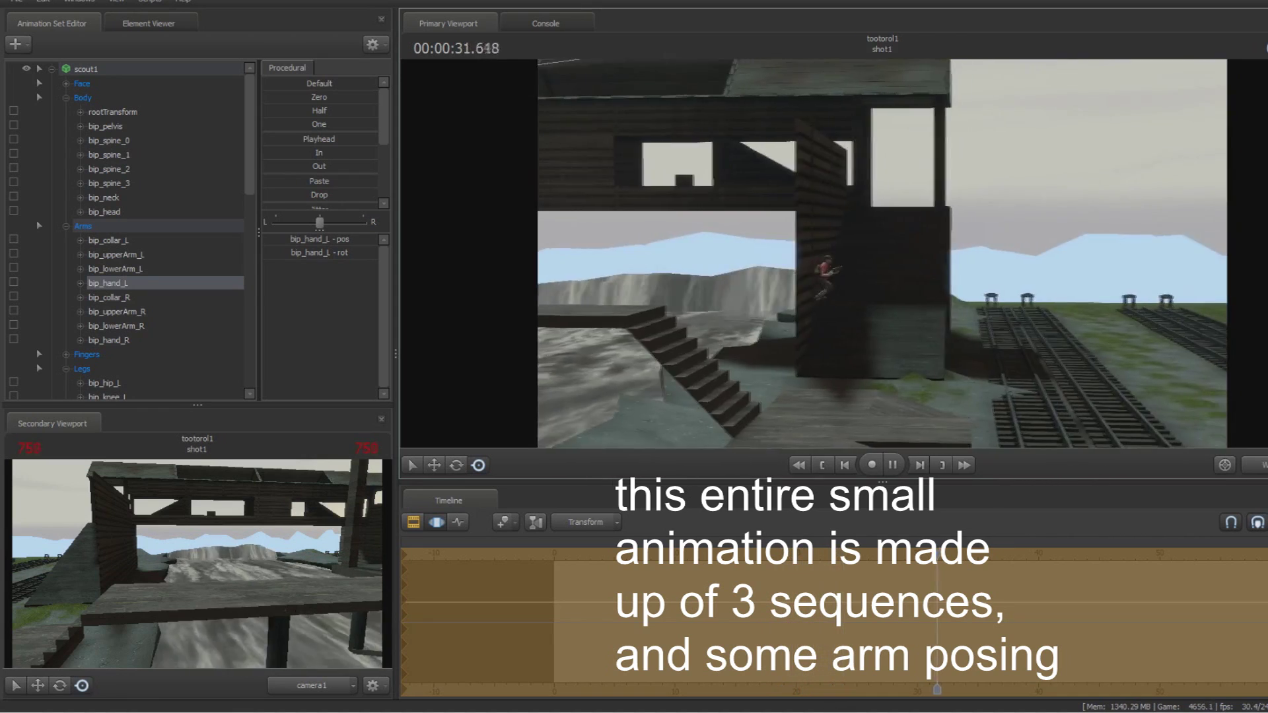
key(space)
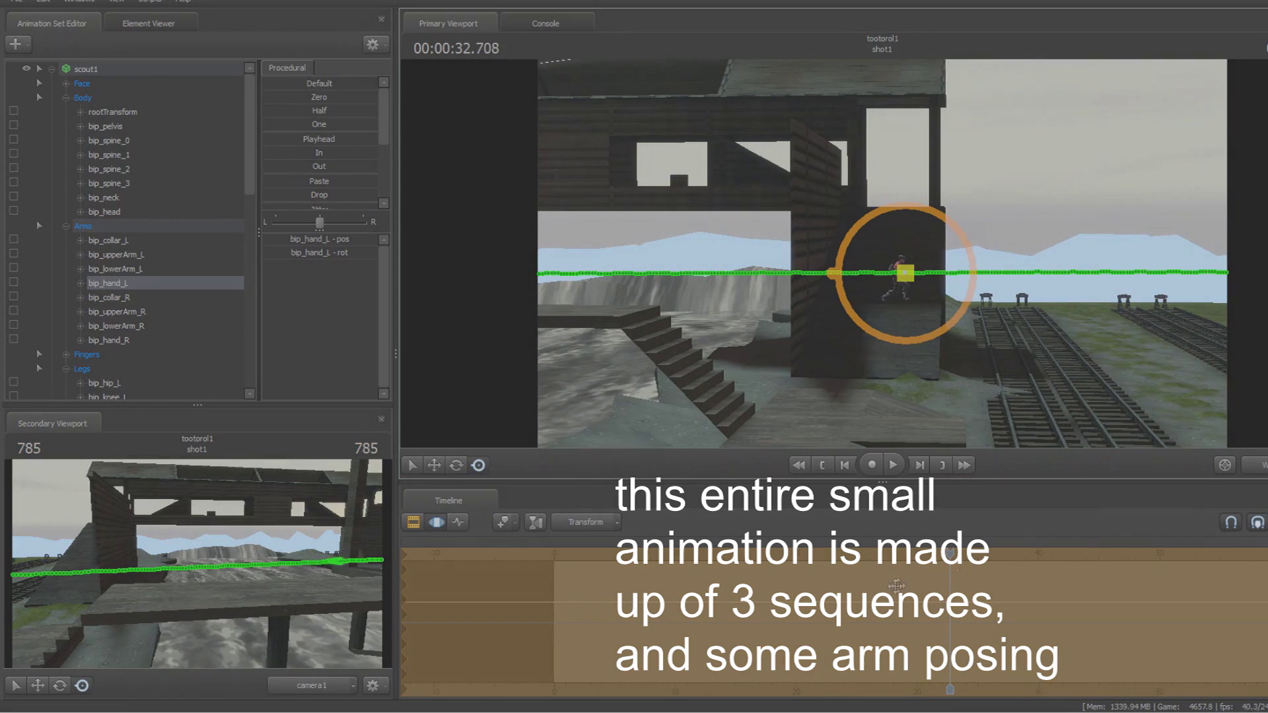